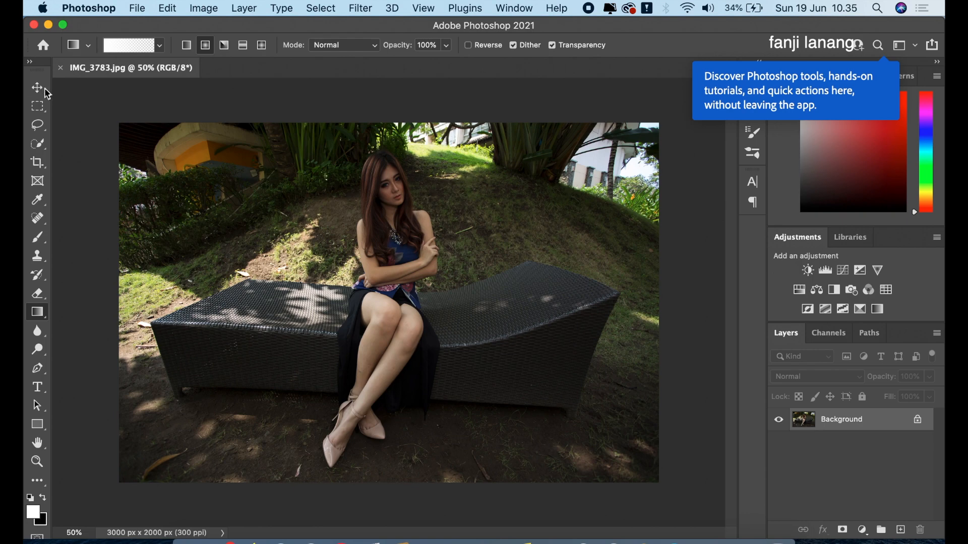
Duplicate the Background layer and open the copy in the Camera Raw Filter
left_click(37, 87)
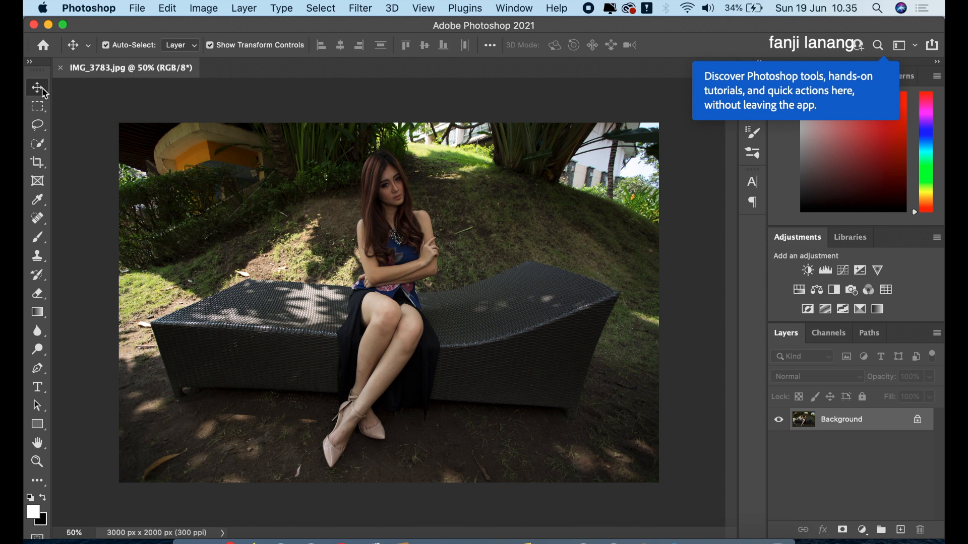
left_click_drag(832, 419, 900, 530)
left_click(352, 9)
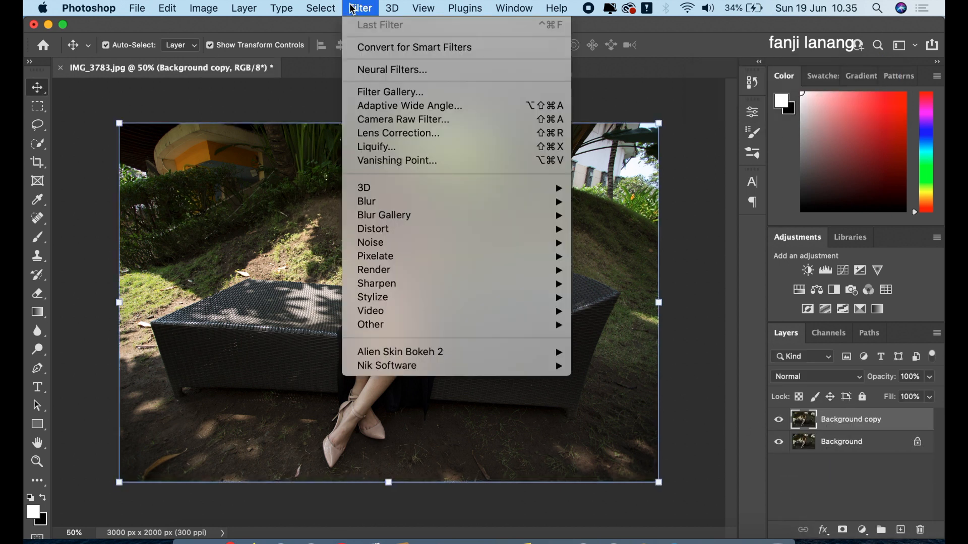
left_click(410, 121)
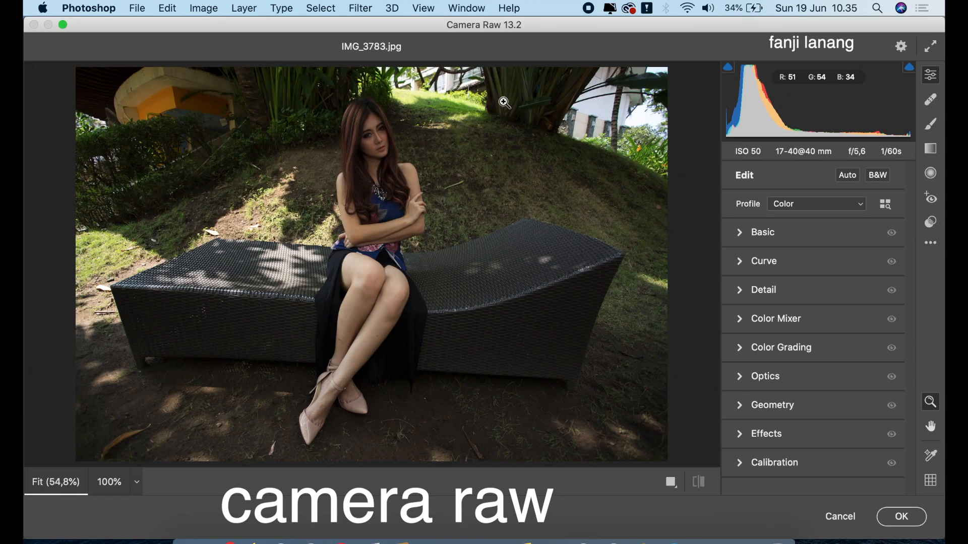
Add a radial filter with exposure +0,30 as a tall ellipse around the woman's head and torso
left_click(931, 173)
left_click(819, 409)
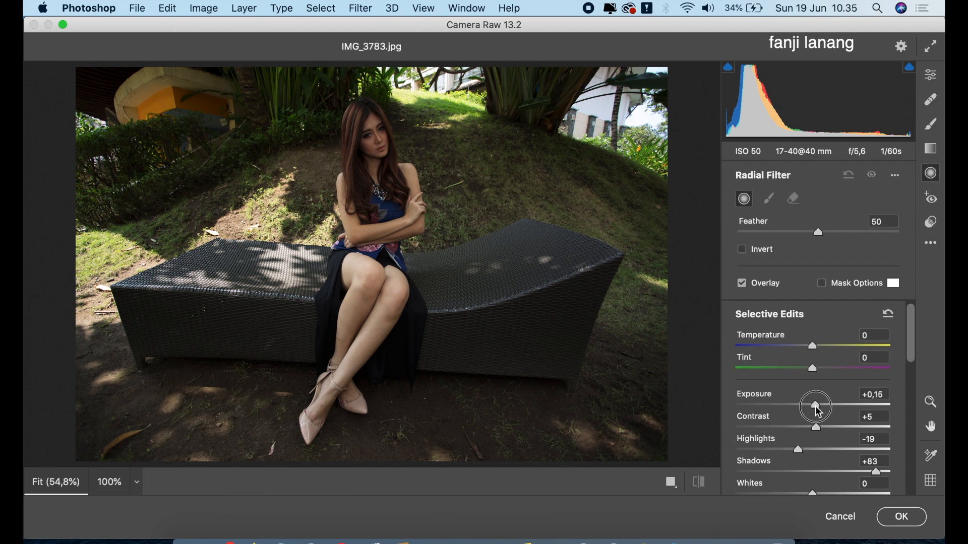
left_click_drag(373, 183, 400, 235)
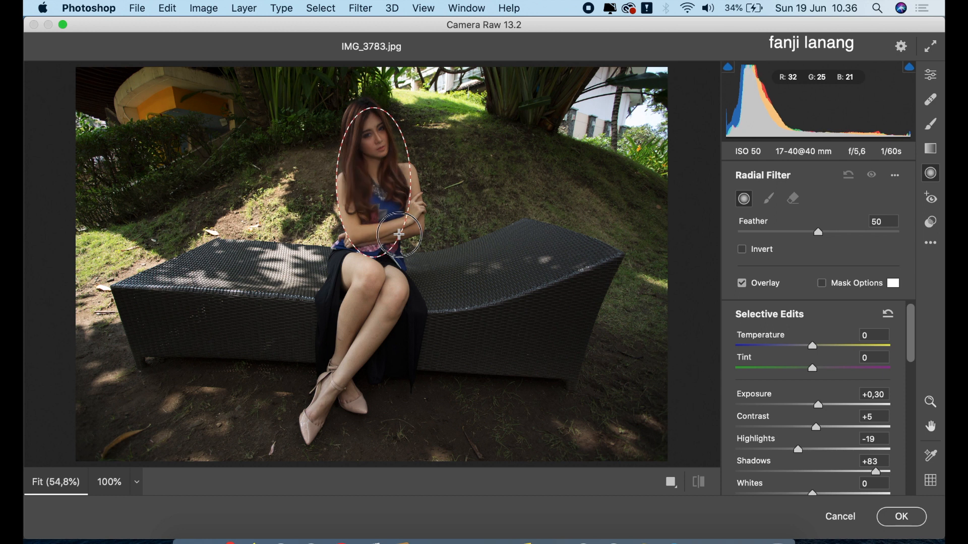
left_click_drag(388, 192, 388, 171)
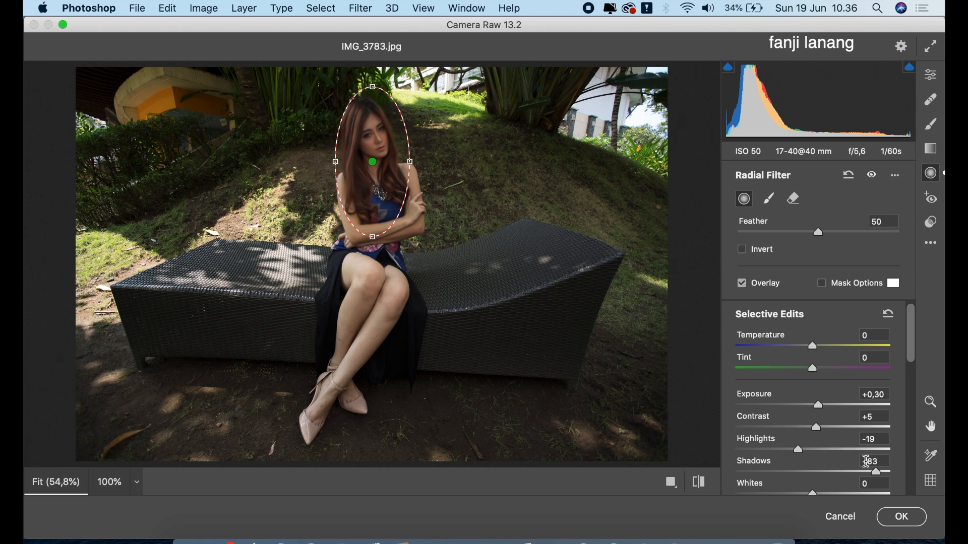
Set the radial filter's shadows to +55, contrast to +22 and exposure to +0,85
left_click(855, 474)
left_click(829, 427)
left_click(832, 406)
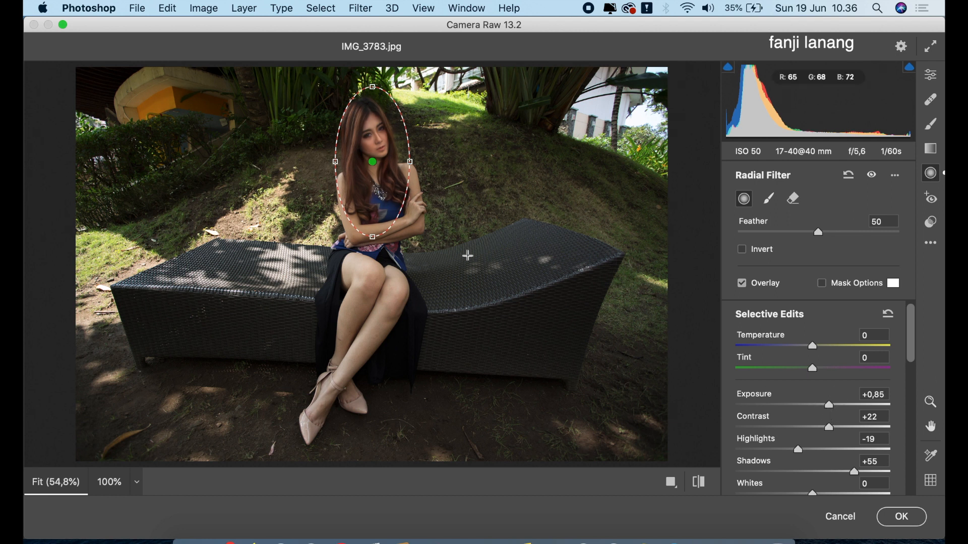
Stretch the radial filter down to the woman's waist and fine-tune its exposure and saturation
mouse_move(375, 238)
left_mouse_down()
mouse_move(375, 247)
mouse_move(375, 236)
left_mouse_up()
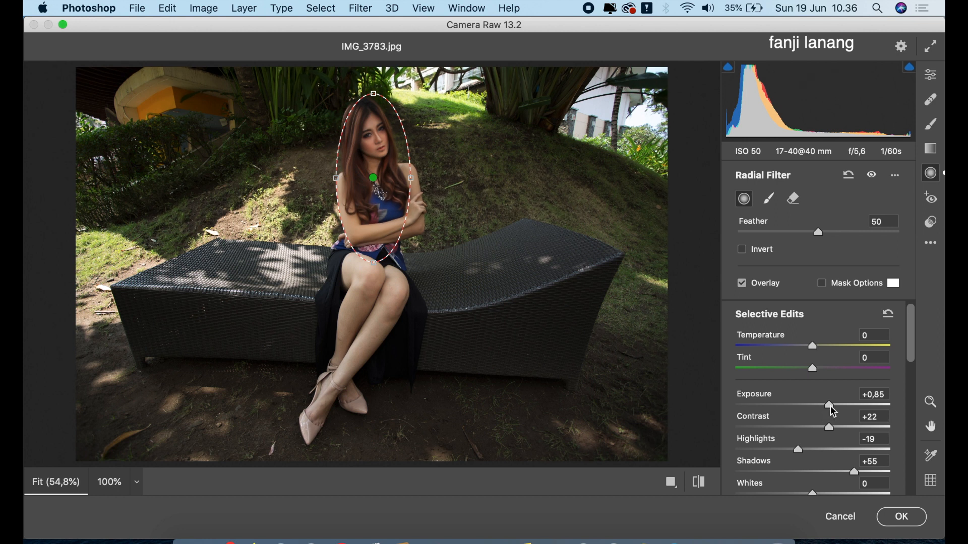
left_click_drag(833, 411, 836, 411)
left_click_drag(912, 341, 909, 432)
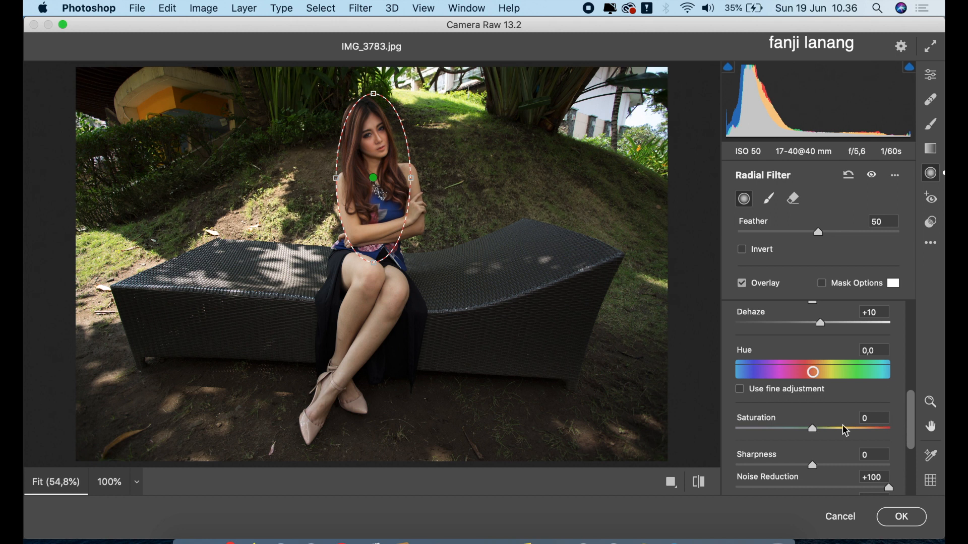
left_click(807, 431)
left_click_drag(809, 432, 815, 438)
left_click_drag(913, 406, 925, 270)
left_click(937, 80)
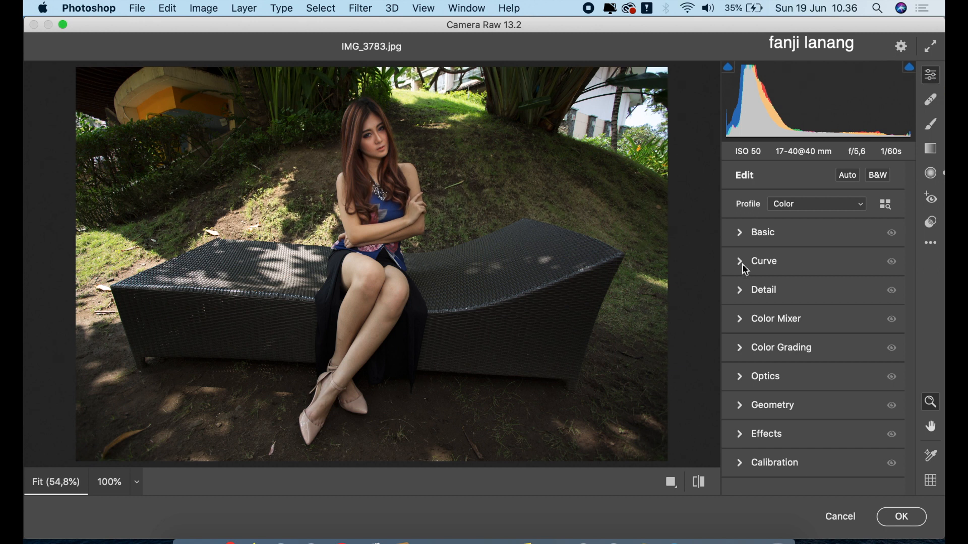
Set the photo's basic adjustments to highlights -33, shadows +30 and exposure +0,15
left_click(739, 232)
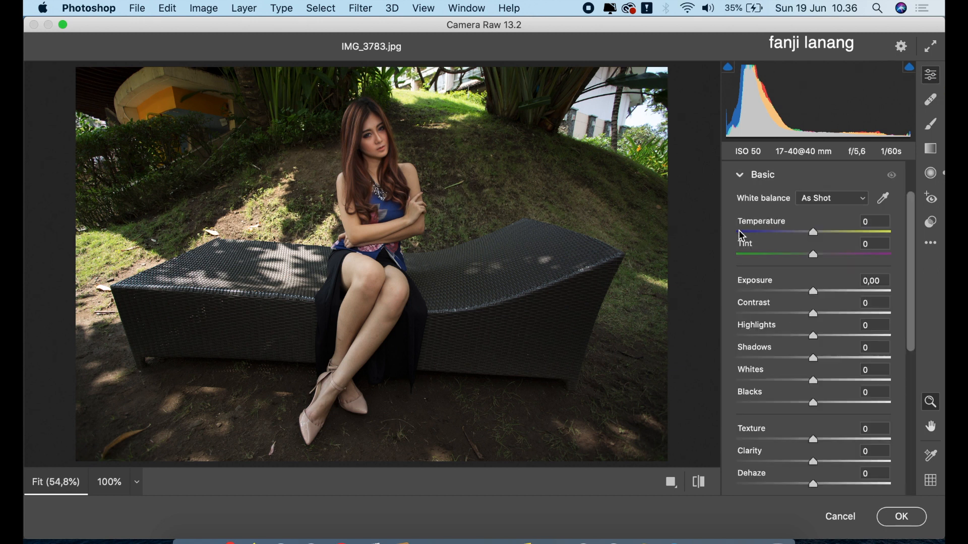
left_click(796, 336)
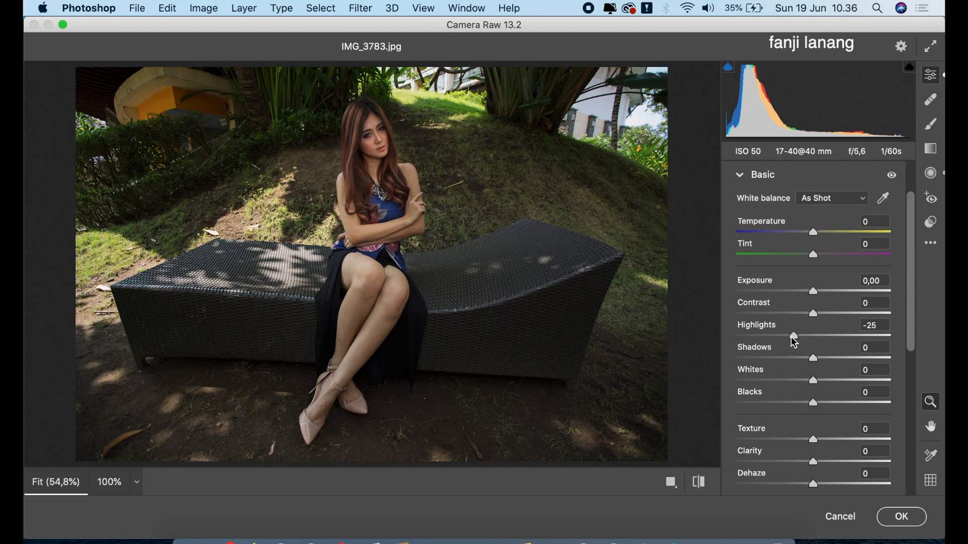
left_click(826, 359)
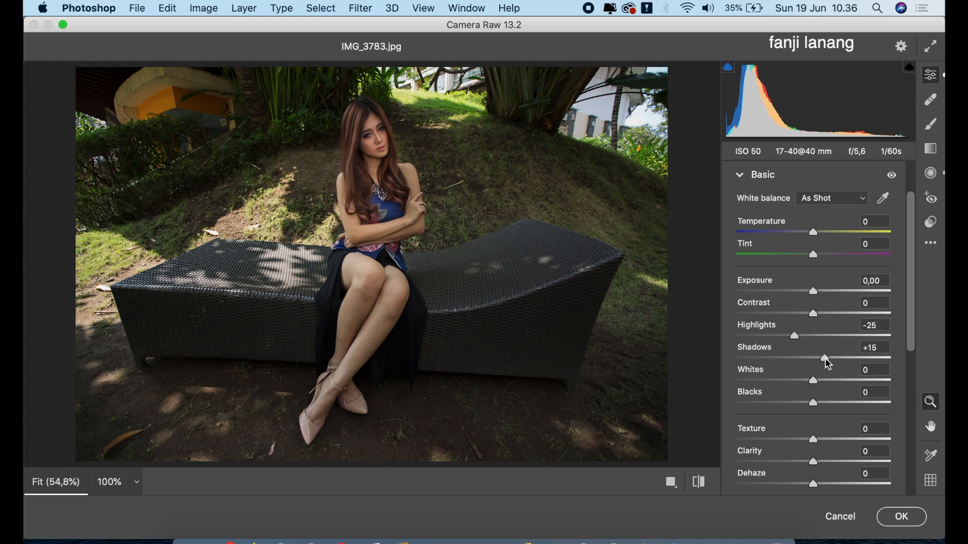
mouse_move(825, 359)
left_mouse_down()
mouse_move(894, 364)
mouse_move(836, 362)
left_mouse_up()
left_click(788, 337)
left_click_drag(790, 341, 792, 344)
left_click_drag(813, 292, 816, 292)
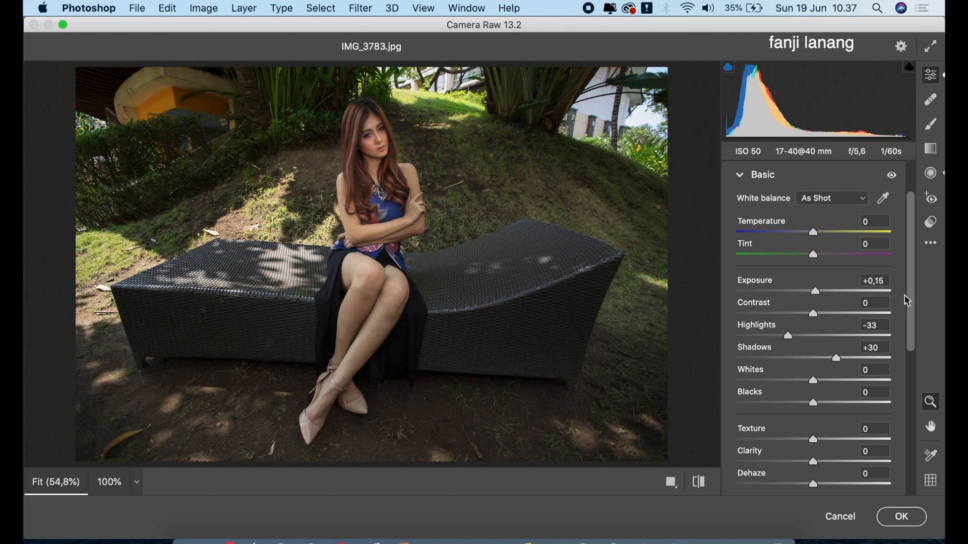
Set the photo's texture and clarity to +5 each in the basic adjustments
scroll(907, 301, "down", 3)
left_click_drag(814, 376, 819, 402)
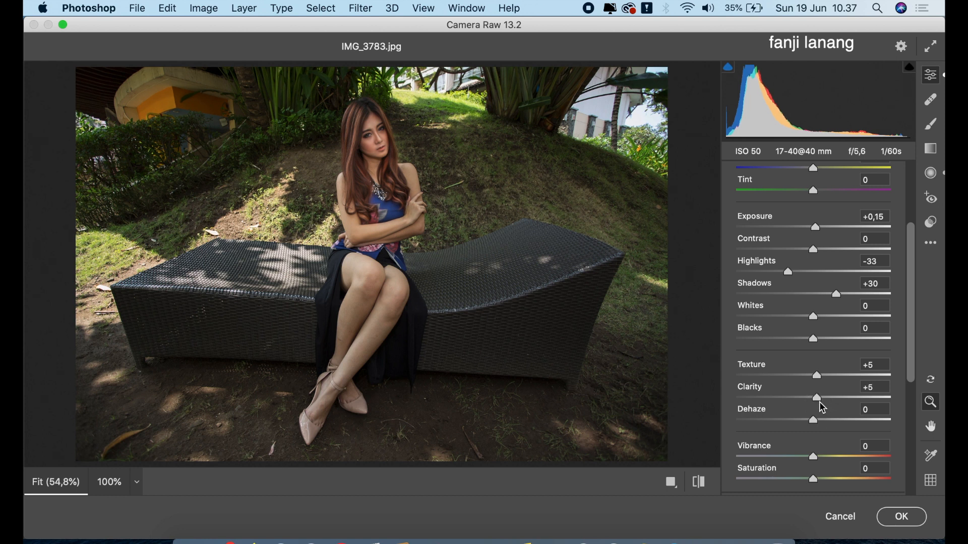
left_click_drag(911, 272, 910, 201)
left_click(742, 233)
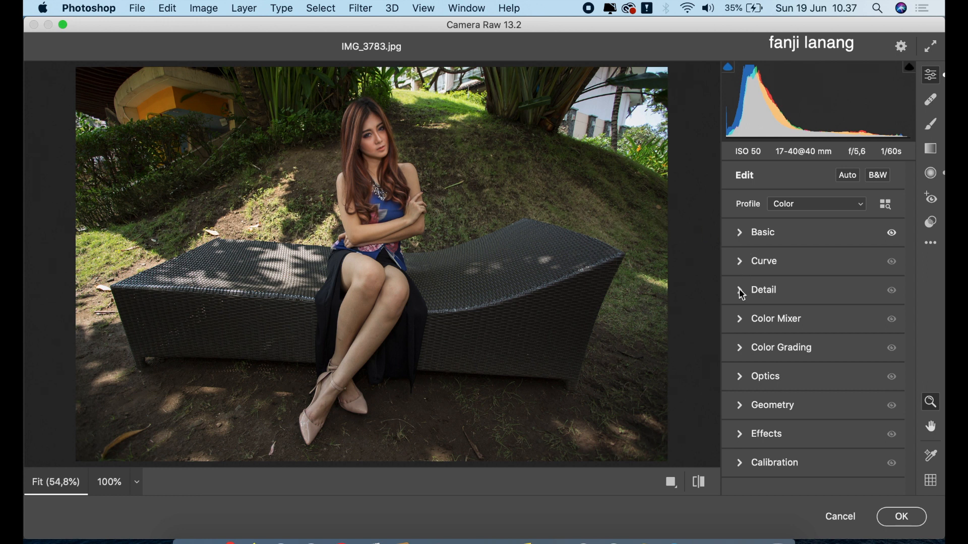
Shift the Color Mixer hues to +15 for greens, -10 for yellows and +10 for oranges
left_click(743, 313)
left_click(745, 256)
left_click(788, 358)
left_click_drag(790, 363, 828, 373)
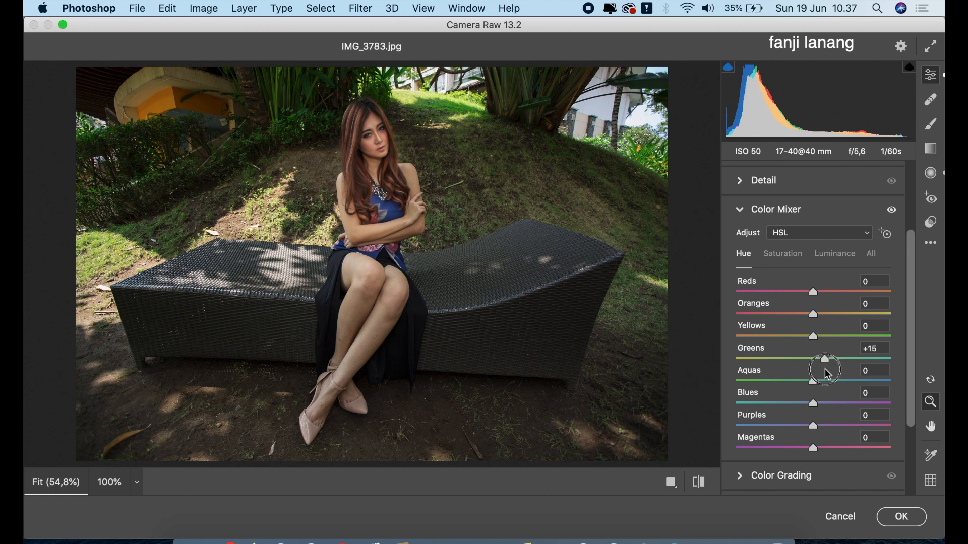
left_click(825, 336)
mouse_move(827, 342)
left_mouse_down()
mouse_move(806, 341)
mouse_move(816, 316)
mouse_move(823, 325)
left_mouse_up()
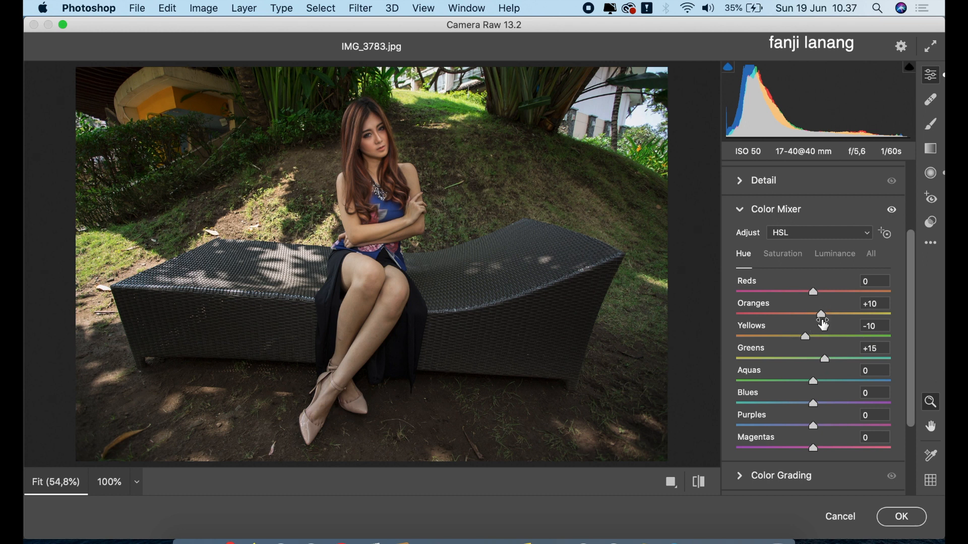
Reduce the Color Mixer saturation of the yellow and green tones, and set luminance to +10 for oranges and -50 for greens
left_click(794, 260)
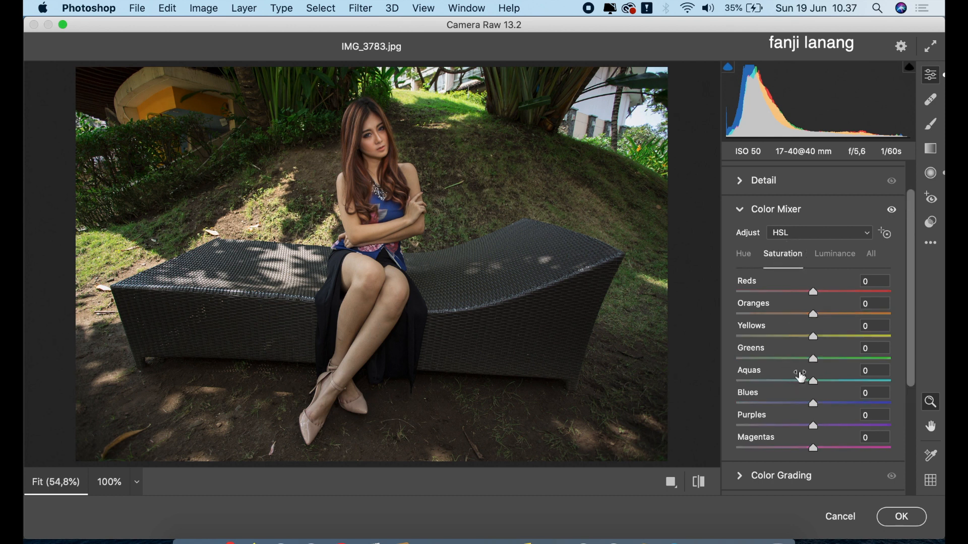
left_click_drag(806, 334, 775, 385)
left_click(815, 257)
left_click_drag(813, 316, 825, 323)
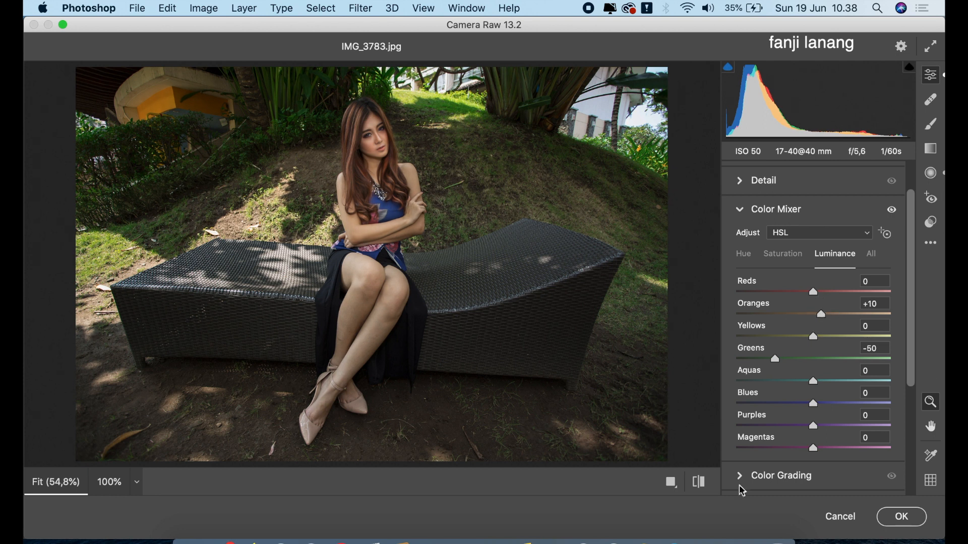
Compare the color-adjusted photo with its default settings and close the Color Mixer
left_click(707, 488)
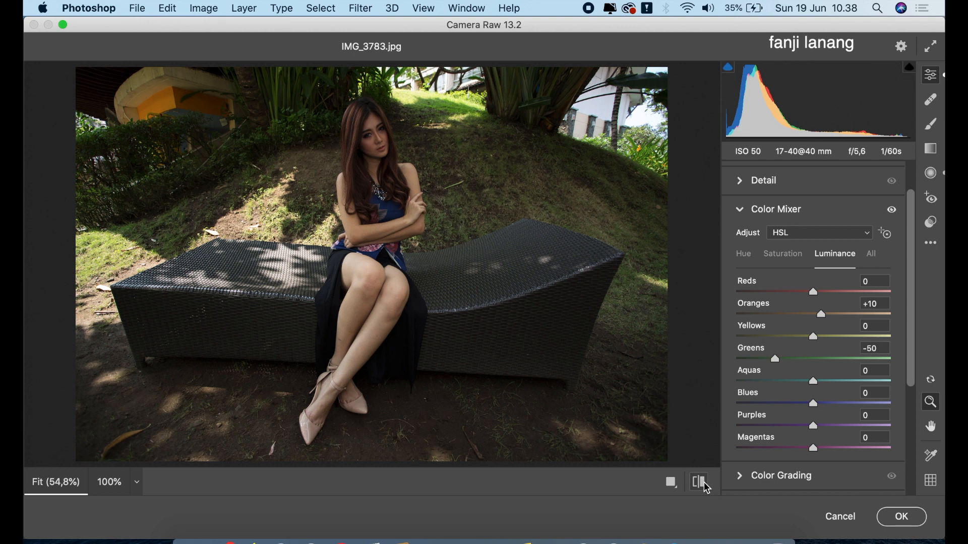
left_click(707, 488)
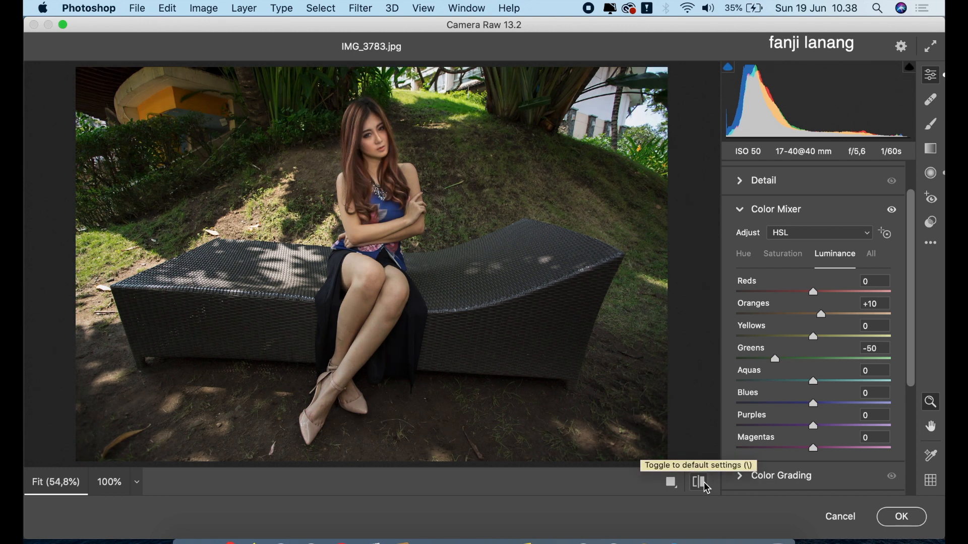
left_click(740, 209)
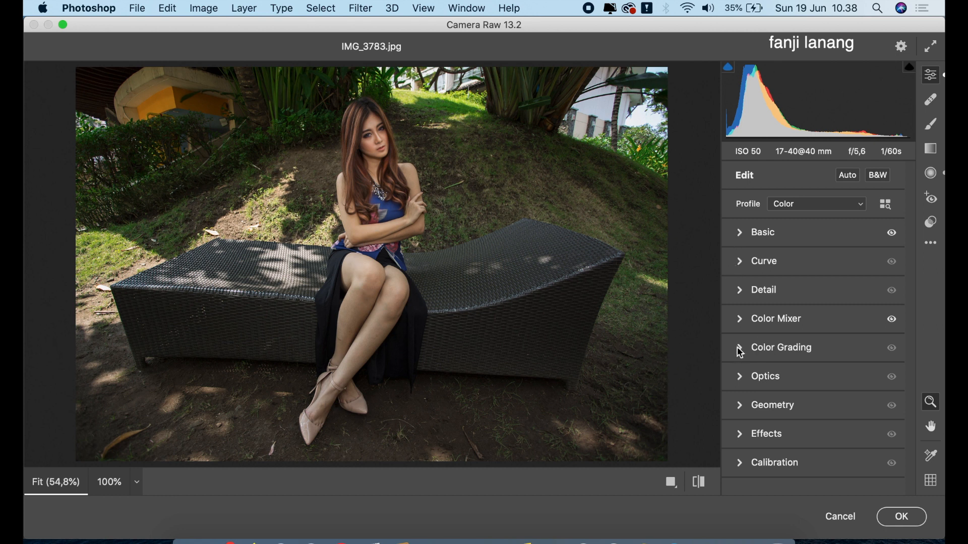
Set the calibration hues to +25 for the red primary, +40 for the green primary and -15 for the blue primary
left_click(739, 462)
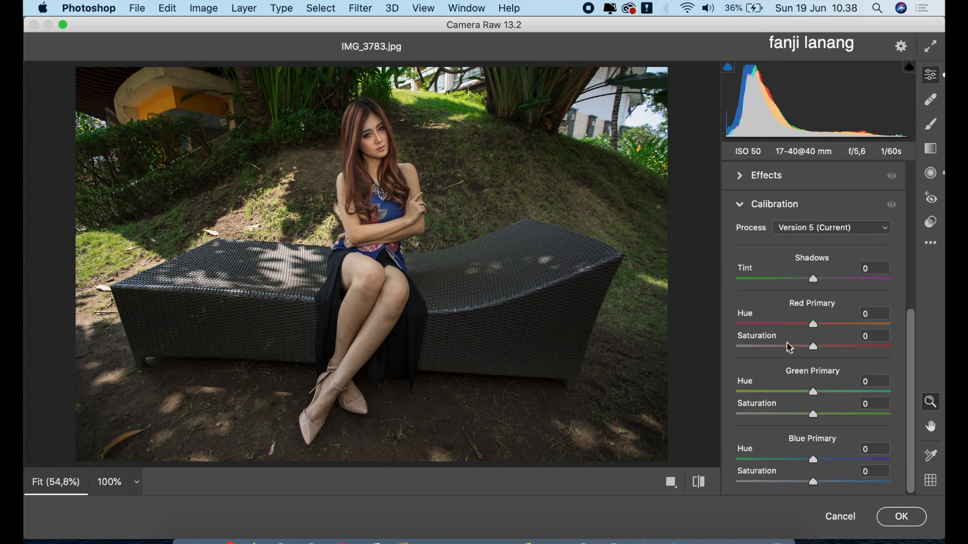
left_click(832, 324)
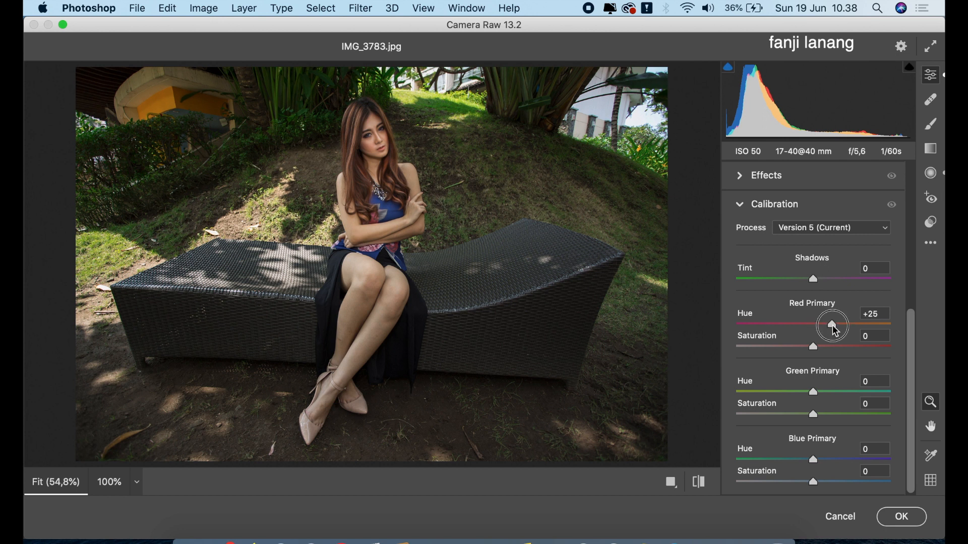
left_click(833, 393)
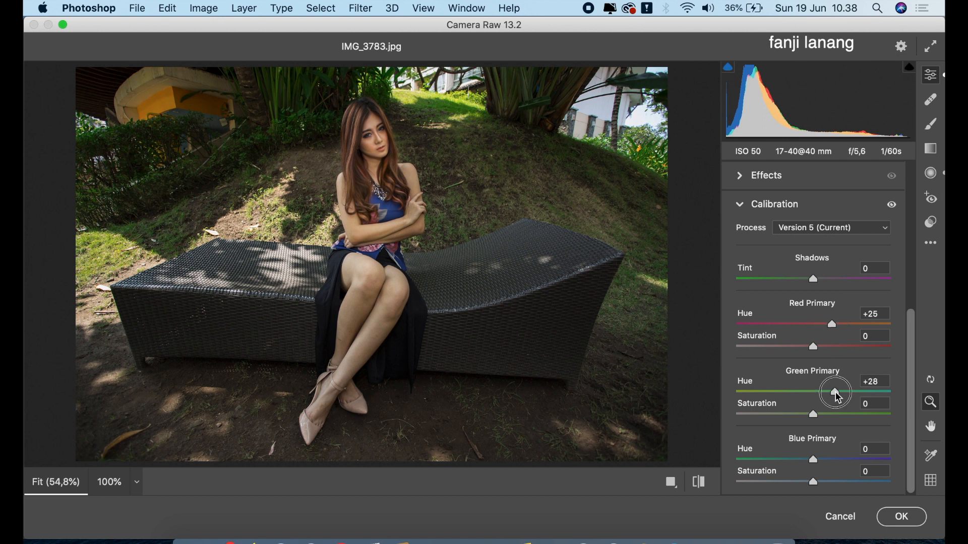
left_click_drag(834, 395, 844, 396)
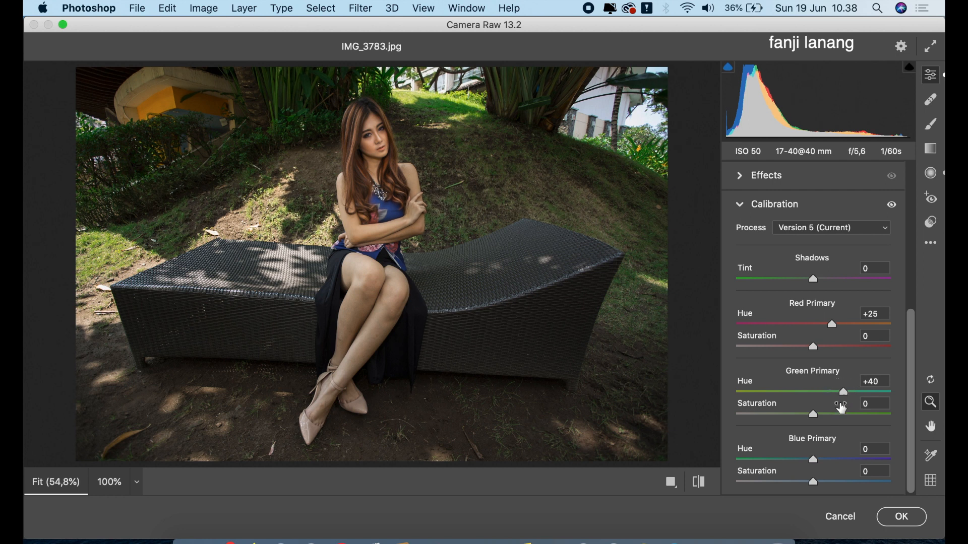
left_click(806, 460)
left_click_drag(805, 459, 802, 460)
Compare the calibrated photo with its default settings and apply the Camera Raw edits to the layer
left_click(700, 483)
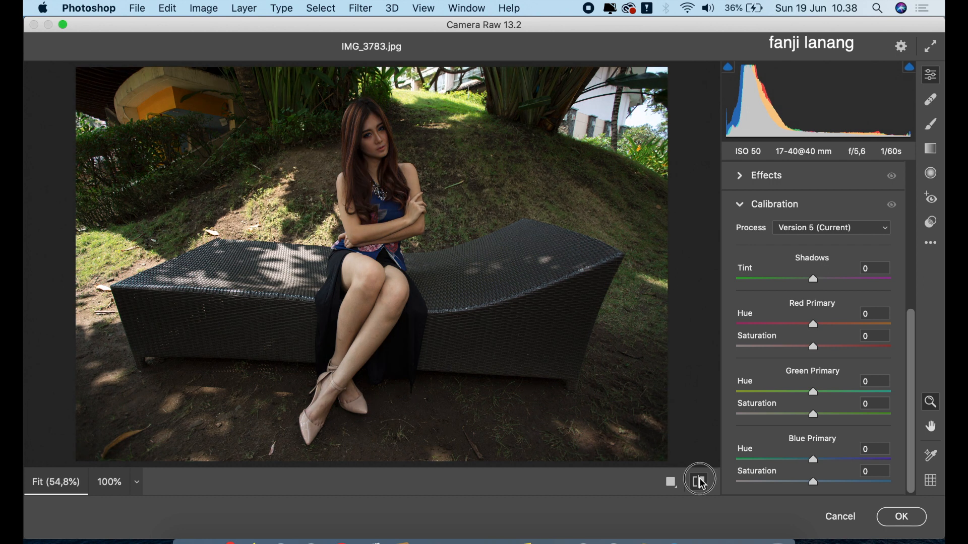
left_click(701, 483)
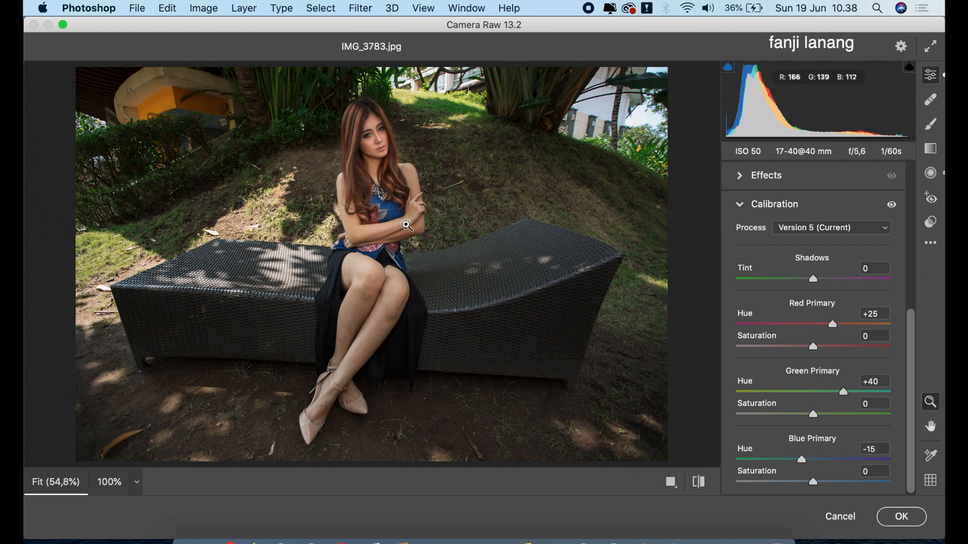
left_click(893, 518)
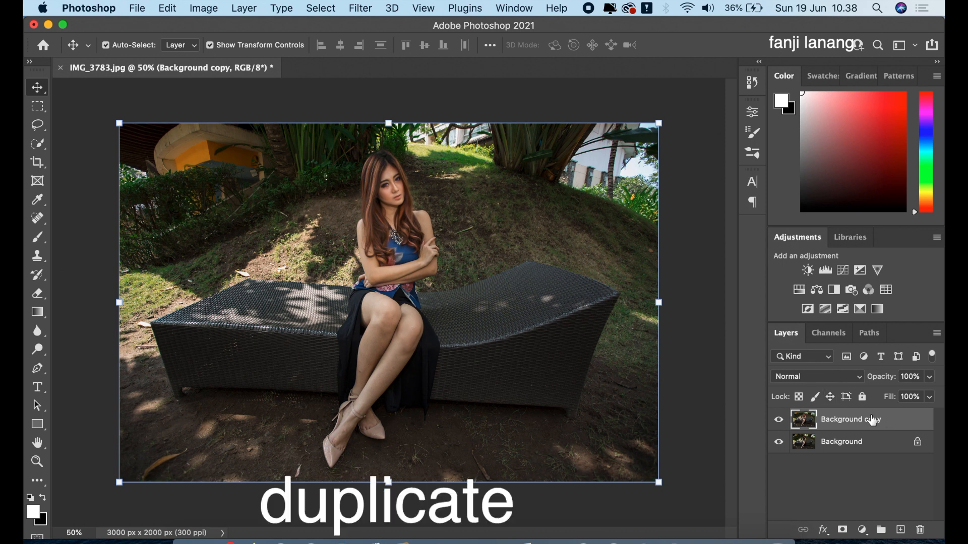
Duplicate the Background copy layer and open the Oil Paint filter for the duplicate
left_click_drag(873, 421, 900, 527)
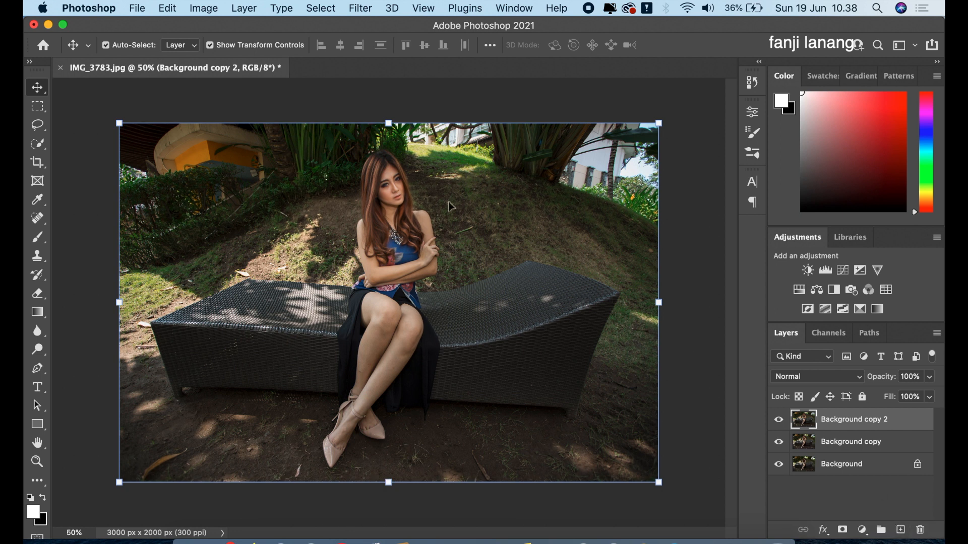
left_click(361, 8)
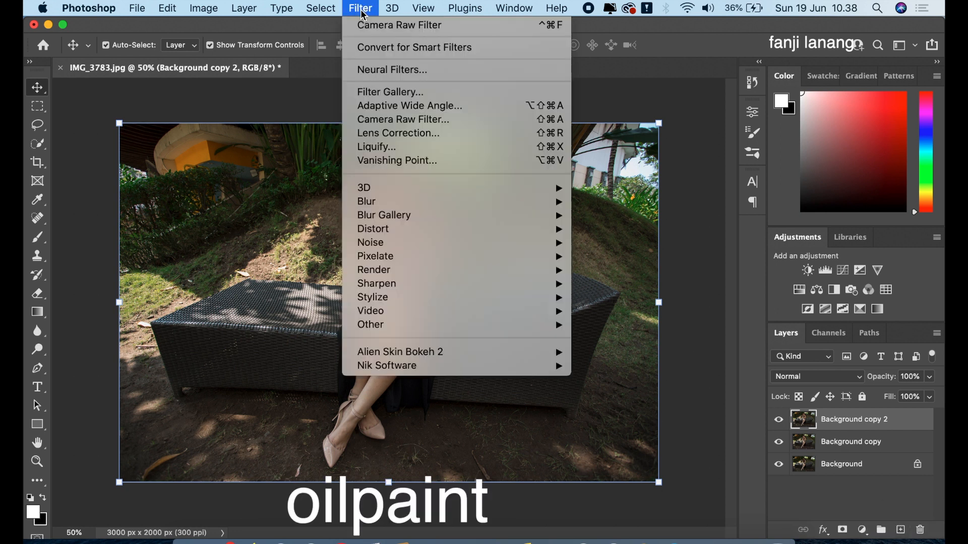
mouse_move(501, 298)
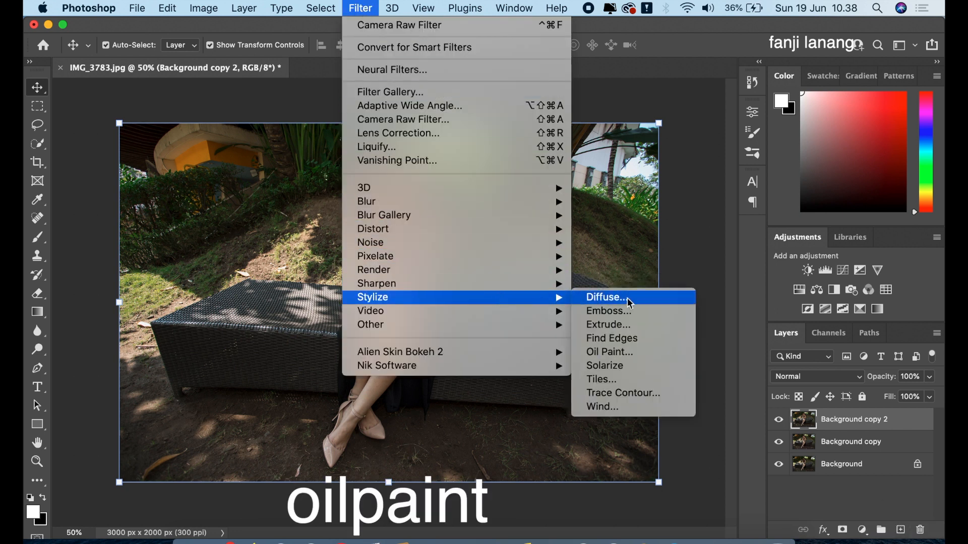
left_click(619, 354)
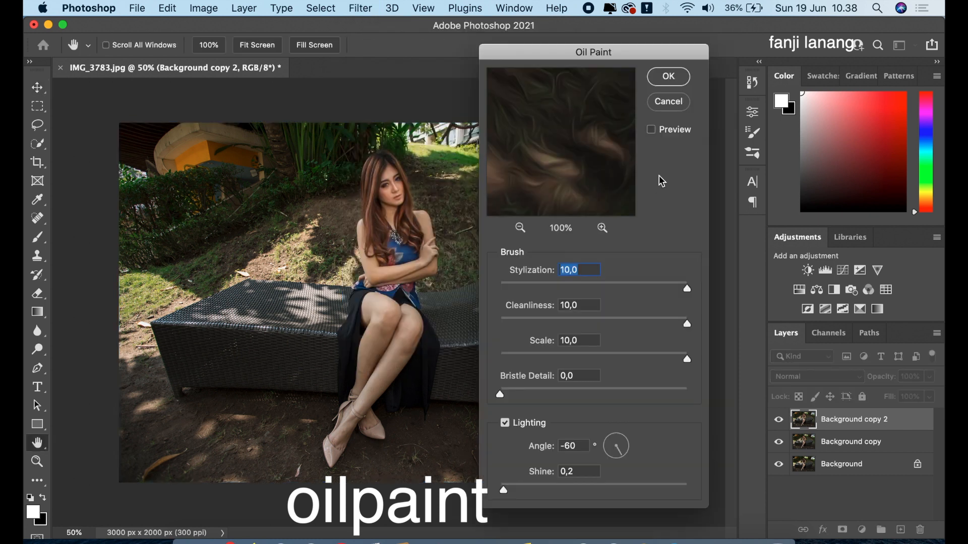
Apply Oil Paint with Stylization, Cleanliness and Scale at 10 and Bristle Detail at 0, judging the effect on the face
mouse_move(540, 82)
left_mouse_down()
mouse_move(564, 164)
mouse_move(611, 186)
left_mouse_up()
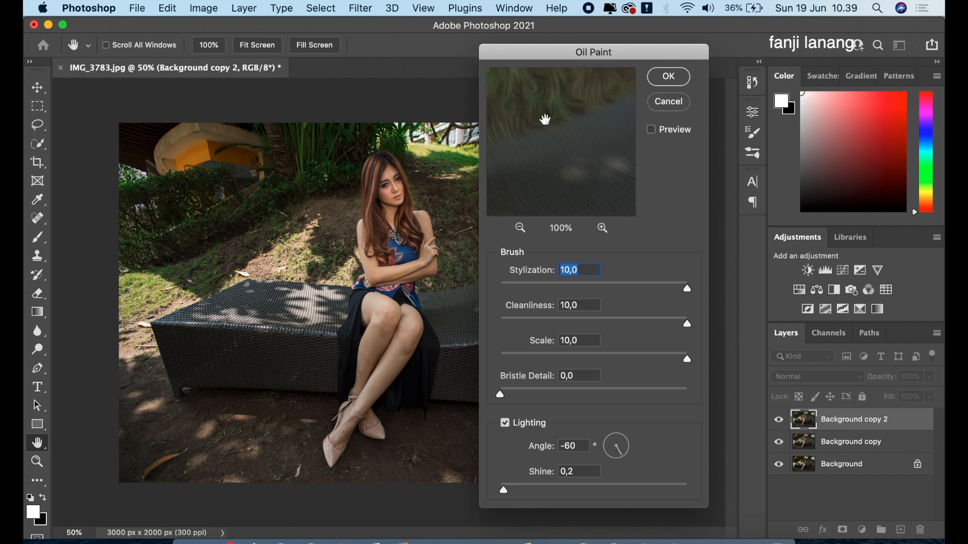
left_click_drag(544, 119, 674, 213)
left_click_drag(590, 133, 613, 234)
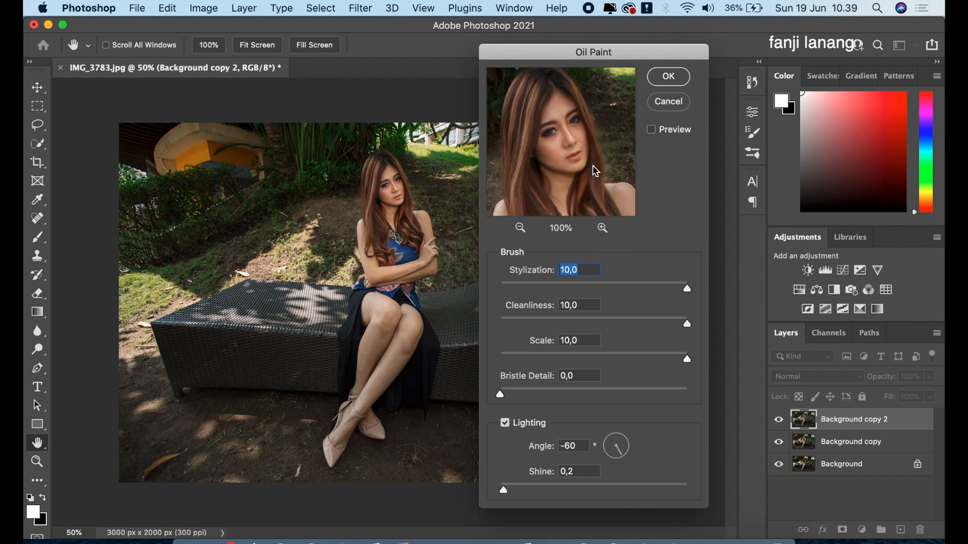
left_click_drag(594, 170, 581, 156)
left_click_drag(624, 286, 702, 294)
left_click_drag(688, 328, 747, 335)
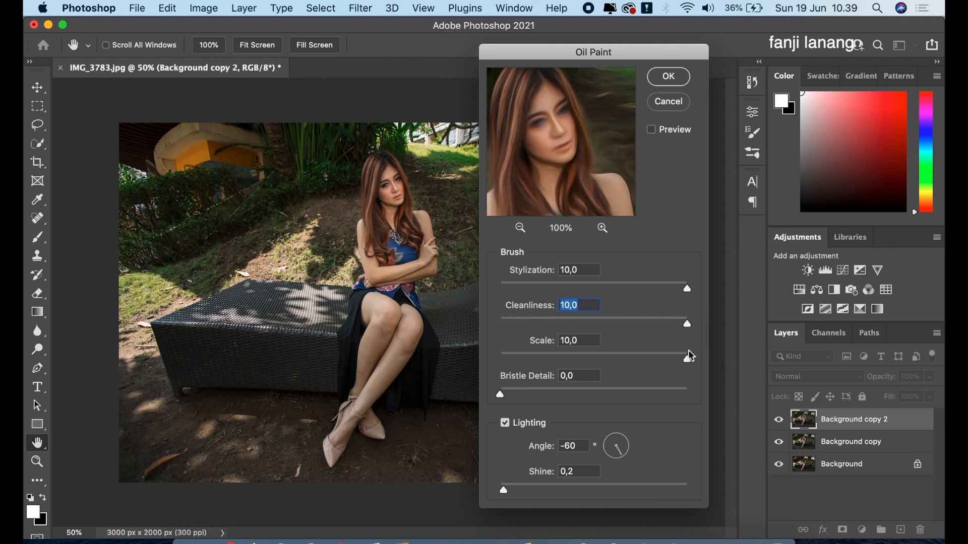
left_click_drag(688, 362, 486, 369)
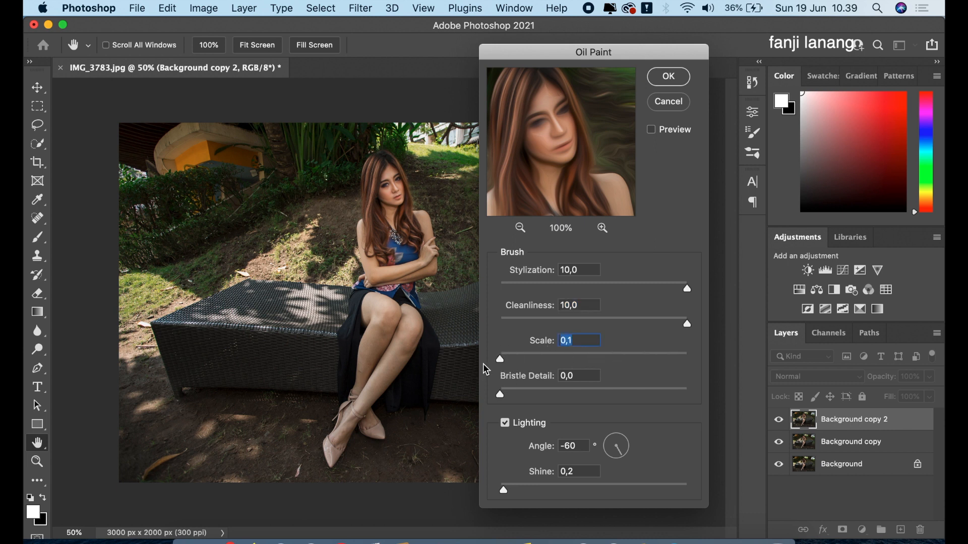
left_click(602, 228)
left_click_drag(510, 360, 718, 366)
left_click_drag(579, 394, 730, 402)
left_click_drag(633, 396, 464, 398)
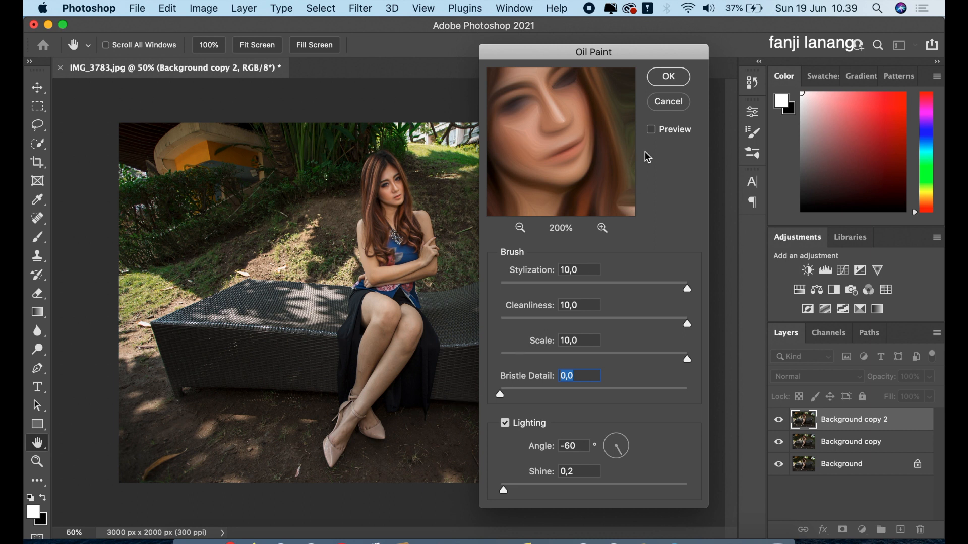
left_click(682, 85)
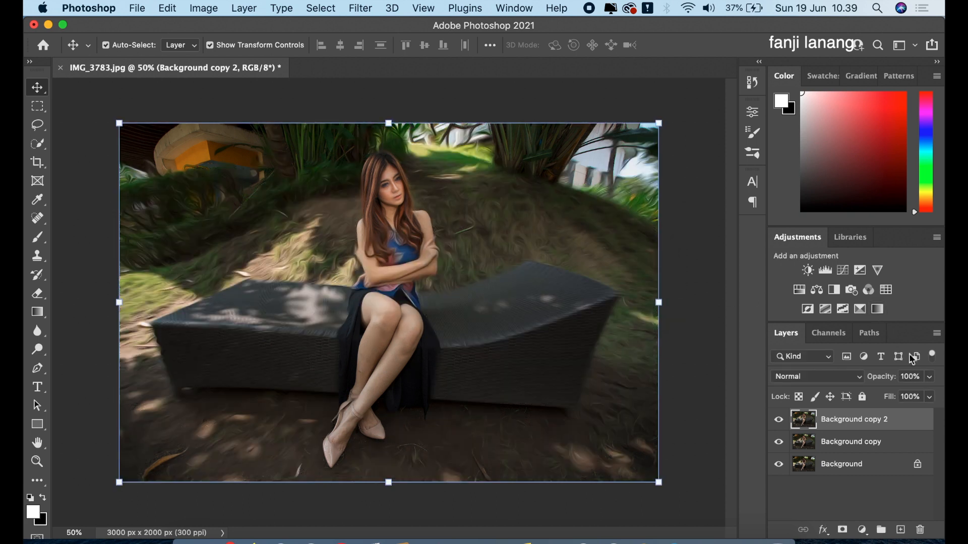
Set the Background copy 2 layer to 100% opacity and add a white layer mask to it
left_click(930, 378)
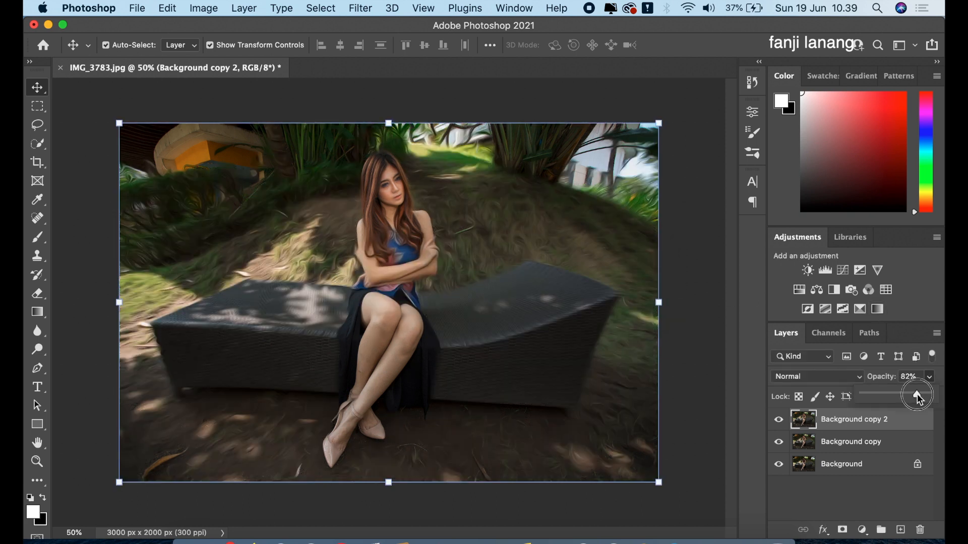
left_click_drag(916, 395, 943, 398)
left_click(843, 529)
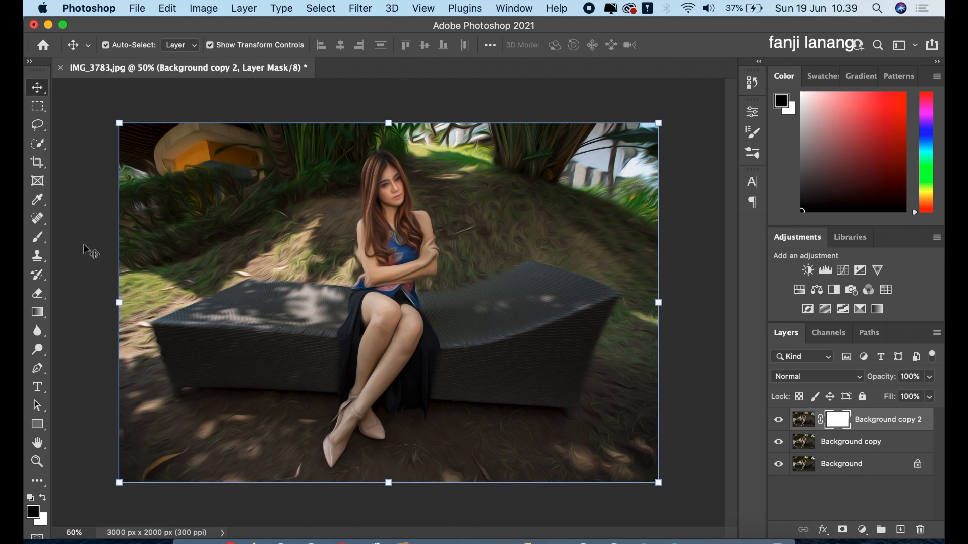
Choose the Soft Round brush with 0% hardness for the mask and reduce its size to 125 px
left_click(37, 236)
left_click(86, 234)
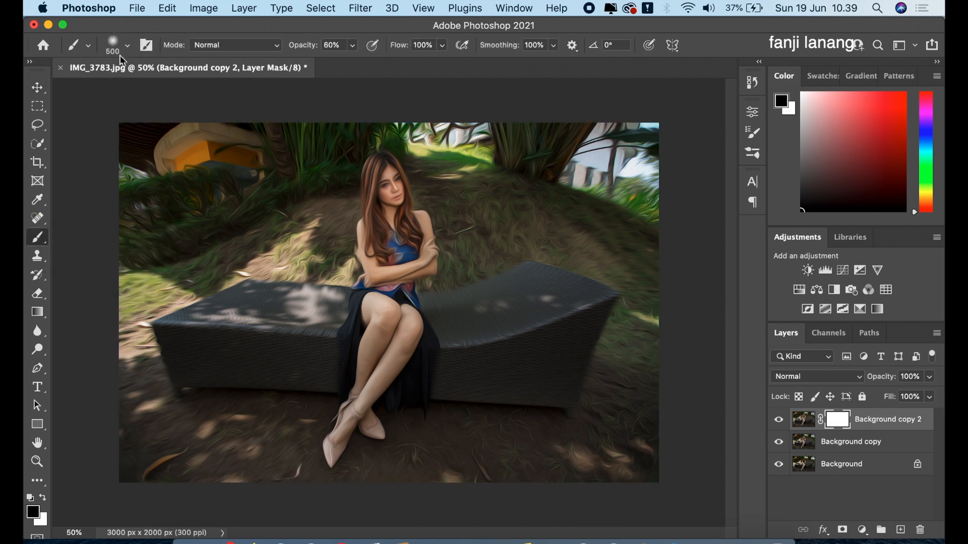
left_click(127, 48)
left_click(52, 176)
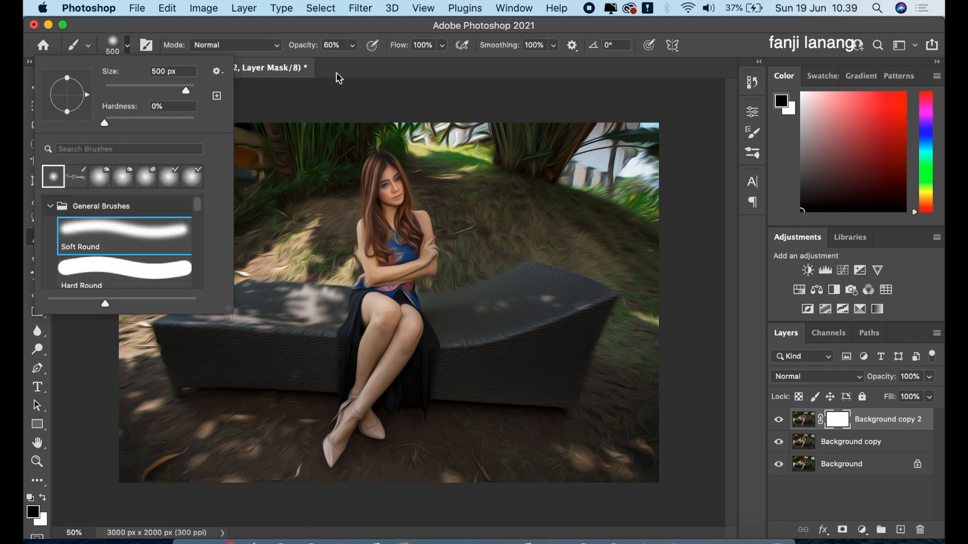
left_click(352, 69)
key("super+equal")
key("super+equal")
key("super+equal")
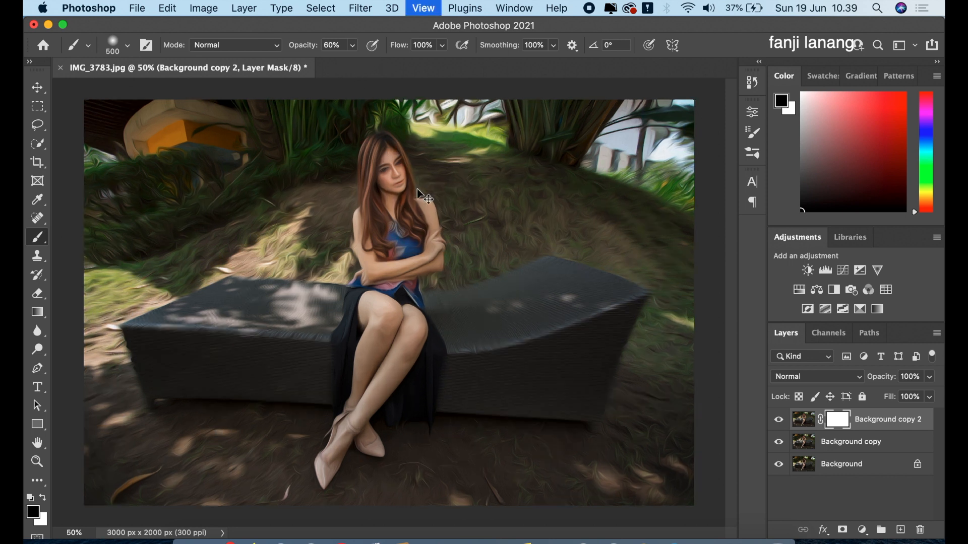
key("bracketleft")
key("bracketleft")
key("bracketleft")
key("bracketleft")
key("bracketleft")
key("bracketleft")
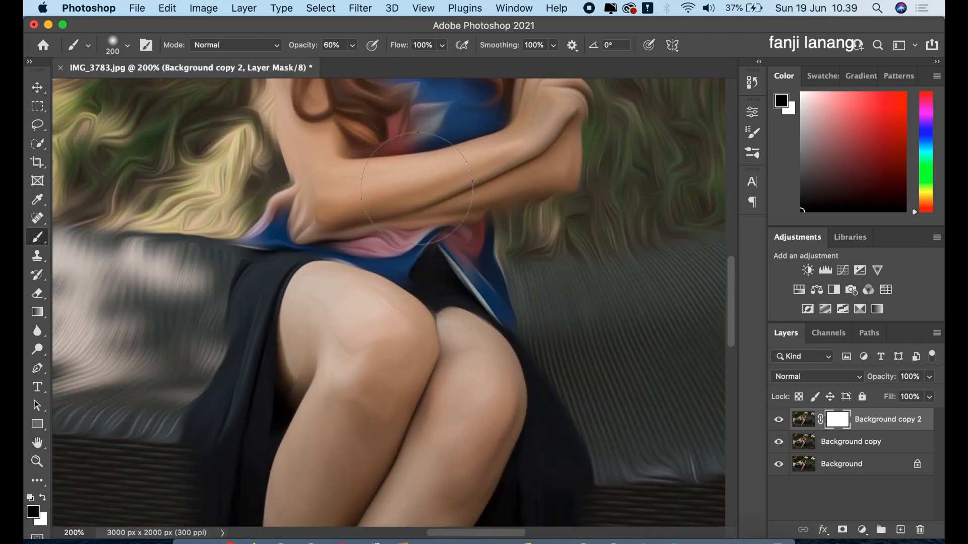
Set the brush opacity to 72% and paint black on the mask over the woman's face and neck
left_click_drag(422, 269, 421, 343)
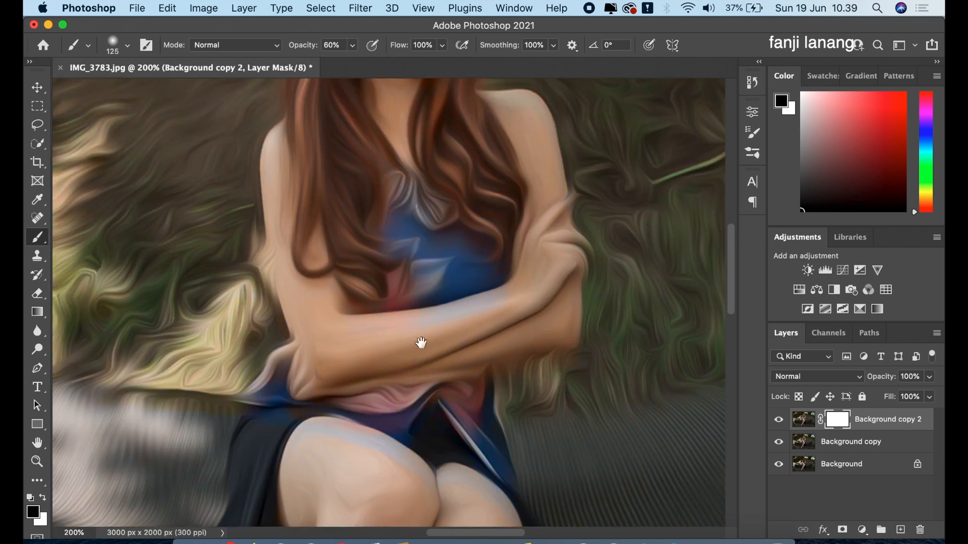
left_click_drag(438, 272, 438, 384)
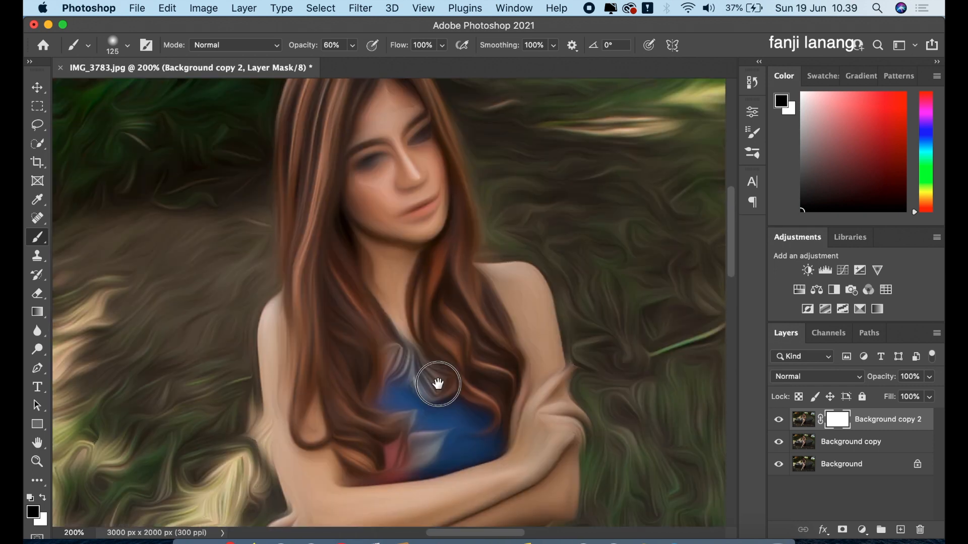
left_click(352, 48)
left_click_drag(355, 63, 360, 63)
mouse_move(385, 119)
left_mouse_down()
mouse_move(400, 205)
mouse_move(386, 190)
mouse_move(363, 204)
mouse_move(380, 190)
mouse_move(404, 213)
mouse_move(402, 148)
mouse_move(421, 218)
mouse_move(384, 138)
left_mouse_up()
mouse_move(413, 352)
left_mouse_down()
mouse_move(388, 198)
mouse_move(378, 206)
mouse_move(415, 125)
mouse_move(378, 162)
left_mouse_up()
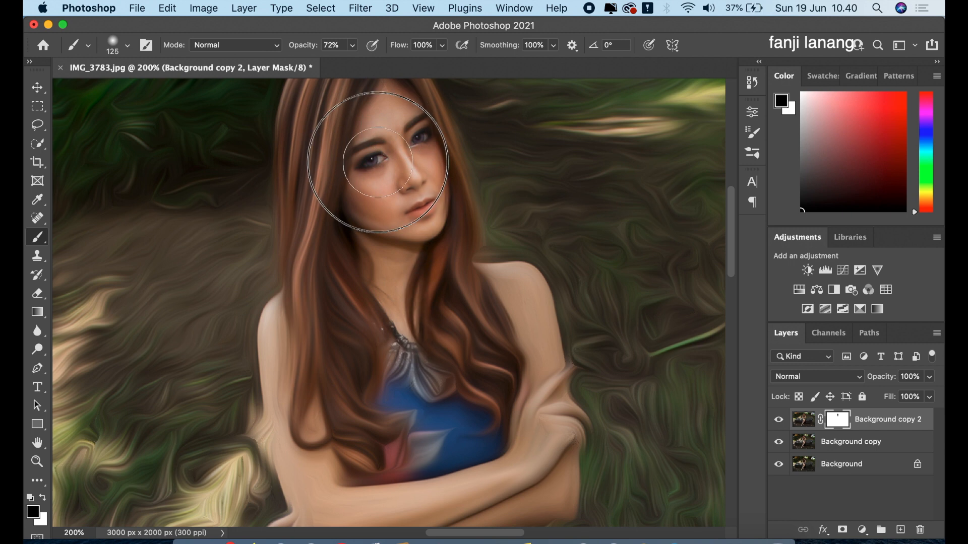
left_click_drag(354, 46, 415, 81)
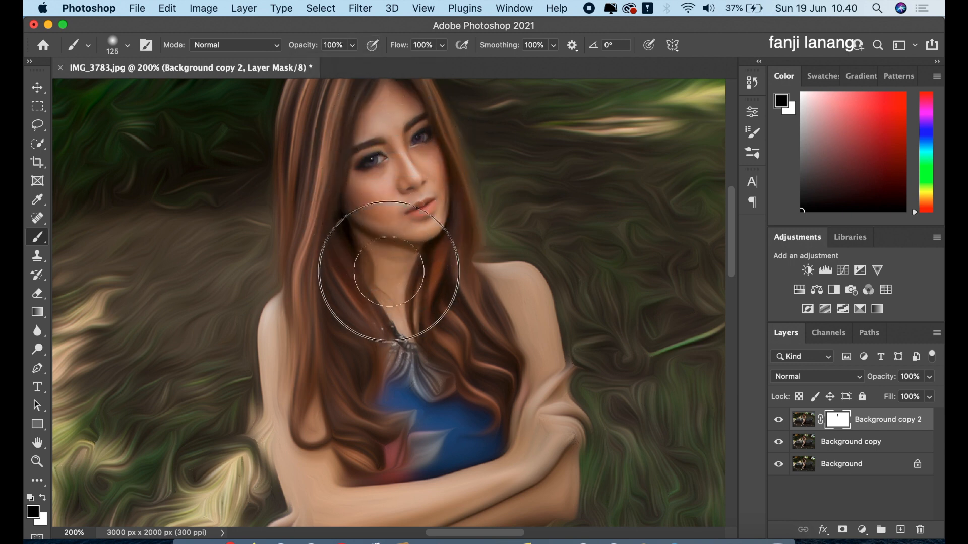
left_click(354, 46)
left_click_drag(311, 73, 316, 75)
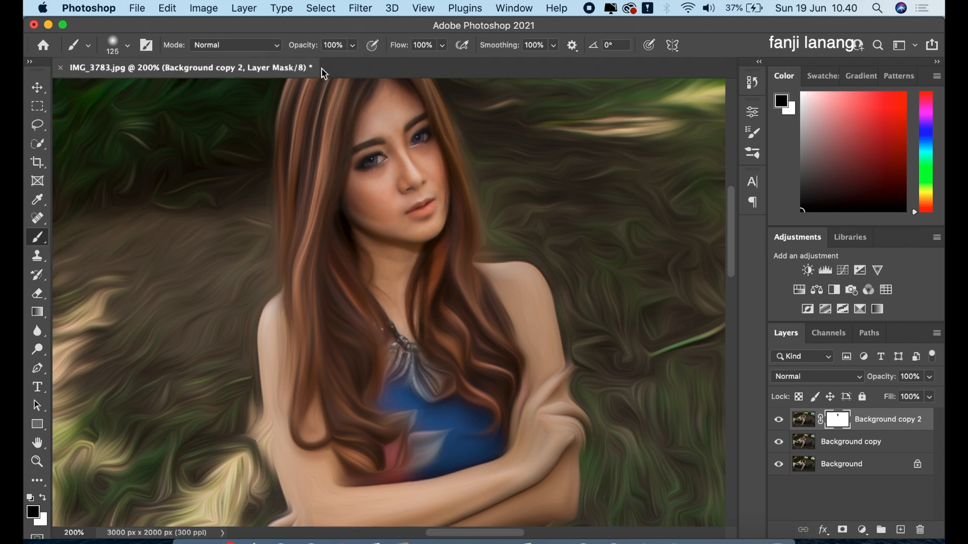
left_click(351, 45)
left_click(353, 46)
left_click_drag(197, 74, 185, 69)
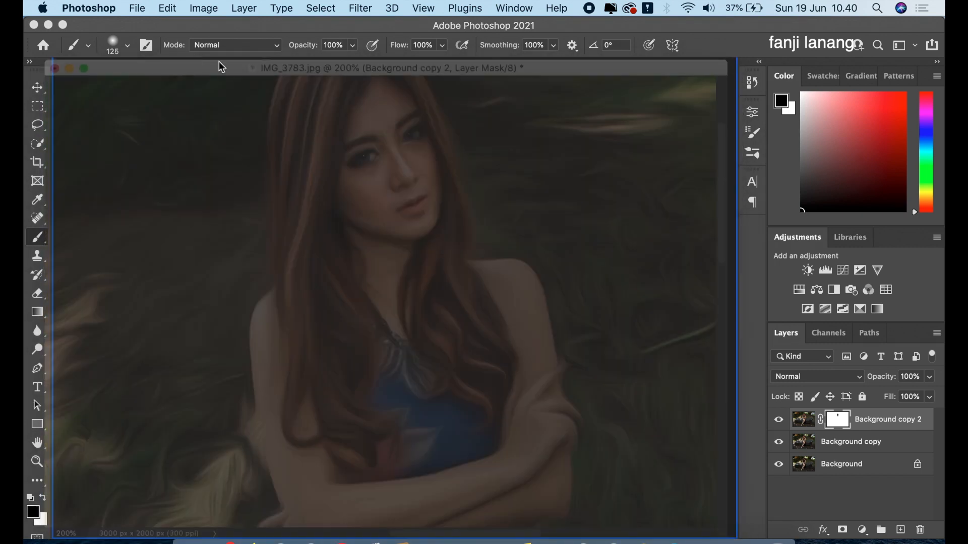
Set the brush opacity to 65% and paint black on the mask over the necklace, hair, shoulders, arms and hand
left_click(354, 45)
left_click_drag(356, 60, 330, 63)
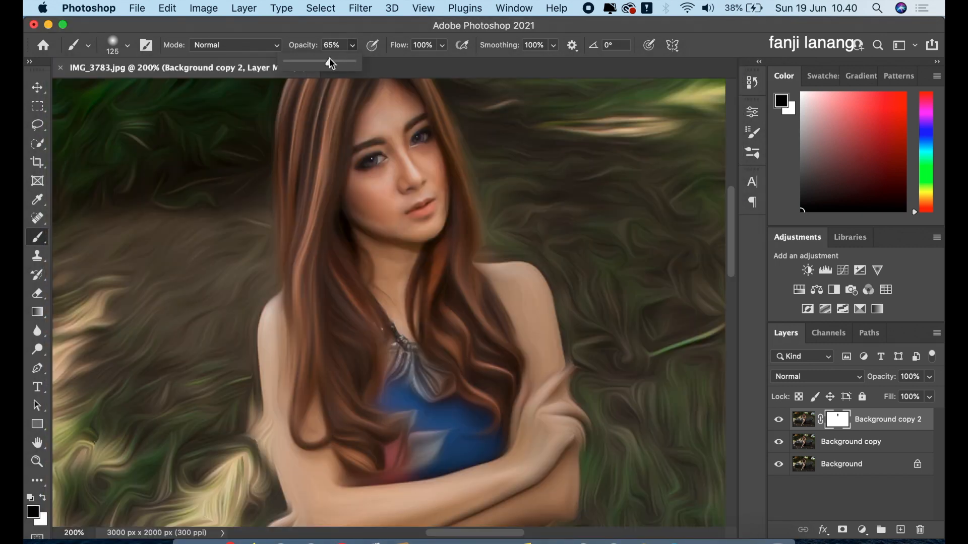
left_click(427, 384)
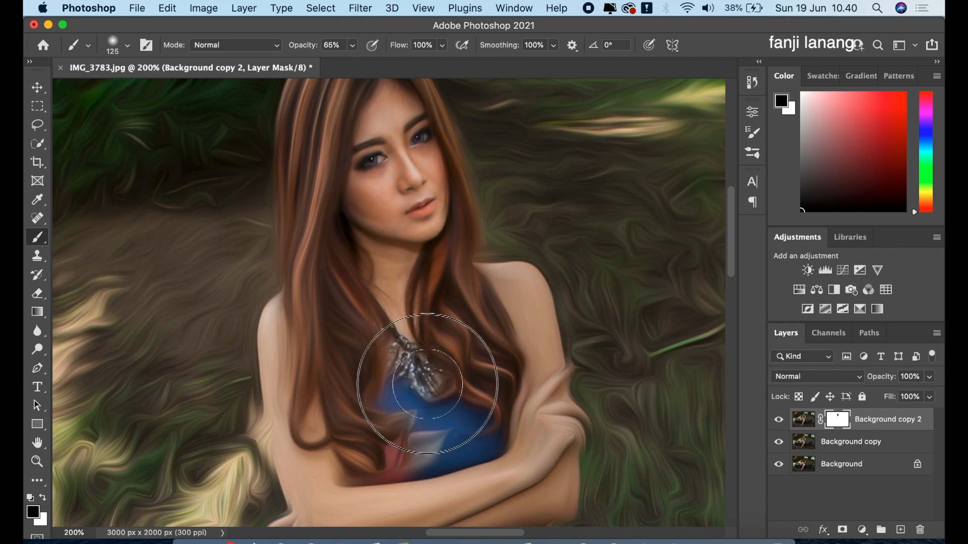
mouse_move(529, 454)
left_mouse_down()
mouse_move(529, 302)
mouse_move(551, 227)
mouse_move(566, 287)
mouse_move(482, 368)
mouse_move(324, 388)
mouse_move(307, 400)
mouse_move(324, 356)
mouse_move(274, 187)
mouse_move(288, 183)
mouse_move(314, 402)
mouse_move(333, 348)
mouse_move(375, 352)
mouse_move(413, 226)
mouse_move(363, 352)
mouse_move(376, 336)
left_mouse_up()
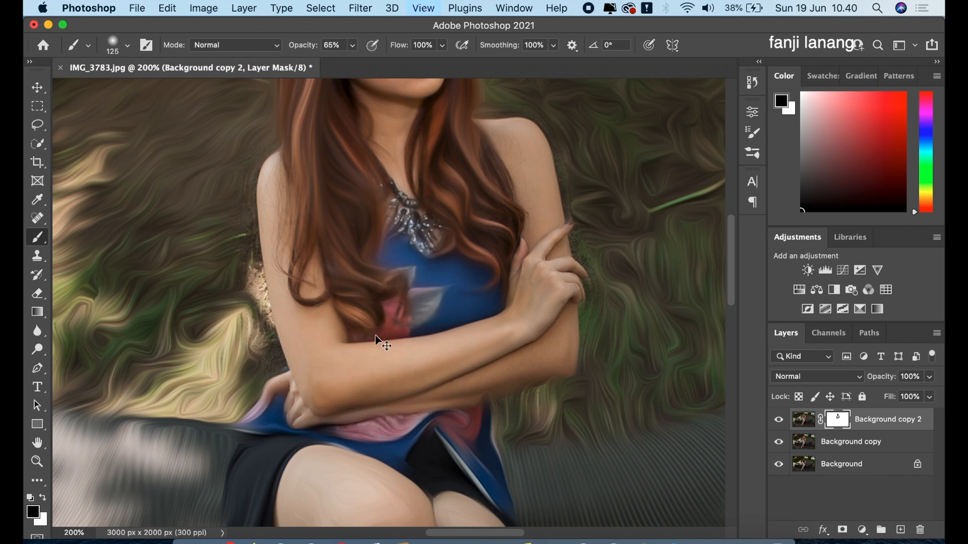
Enlarge the brush to 200 px and paint black on the mask over the woman's dress, legs and feet
key("super+0")
key("super+equal")
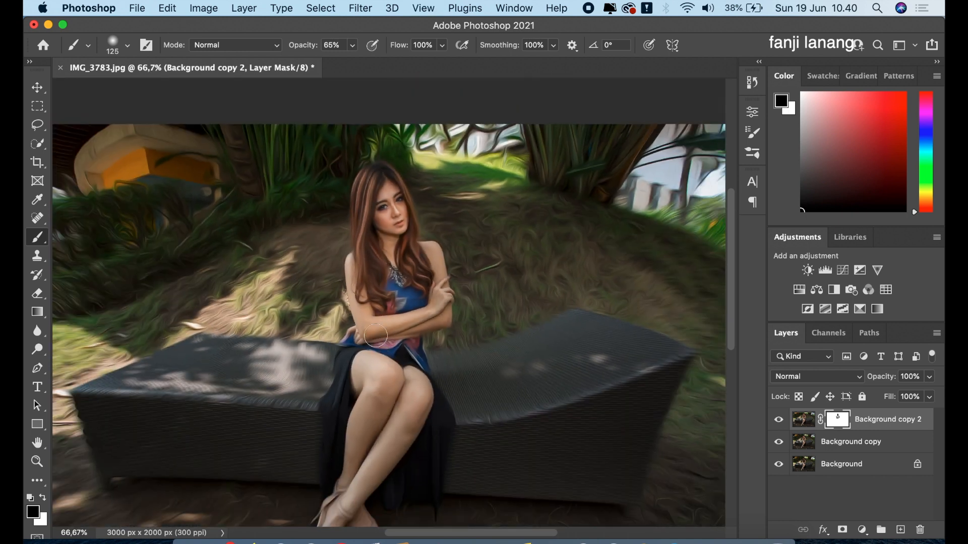
left_click_drag(375, 334, 386, 277)
mouse_move(398, 348)
left_mouse_down()
mouse_move(375, 416)
mouse_move(324, 508)
mouse_move(349, 434)
mouse_move(361, 437)
mouse_move(375, 474)
mouse_move(366, 377)
mouse_move(384, 305)
mouse_move(382, 373)
mouse_move(428, 327)
mouse_move(420, 315)
mouse_move(425, 331)
mouse_move(371, 449)
mouse_move(374, 469)
mouse_move(422, 346)
mouse_move(409, 302)
mouse_move(419, 287)
mouse_move(422, 306)
mouse_move(398, 260)
mouse_move(365, 291)
mouse_move(427, 262)
left_mouse_up()
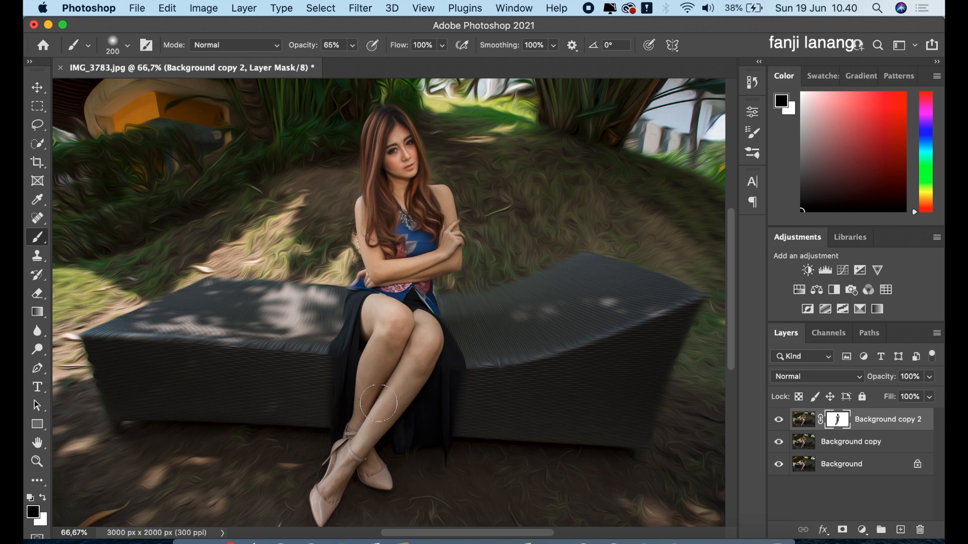
Set the opacity of the masked Background copy 2 layer to 78%
left_click(929, 376)
left_click_drag(931, 393, 915, 396)
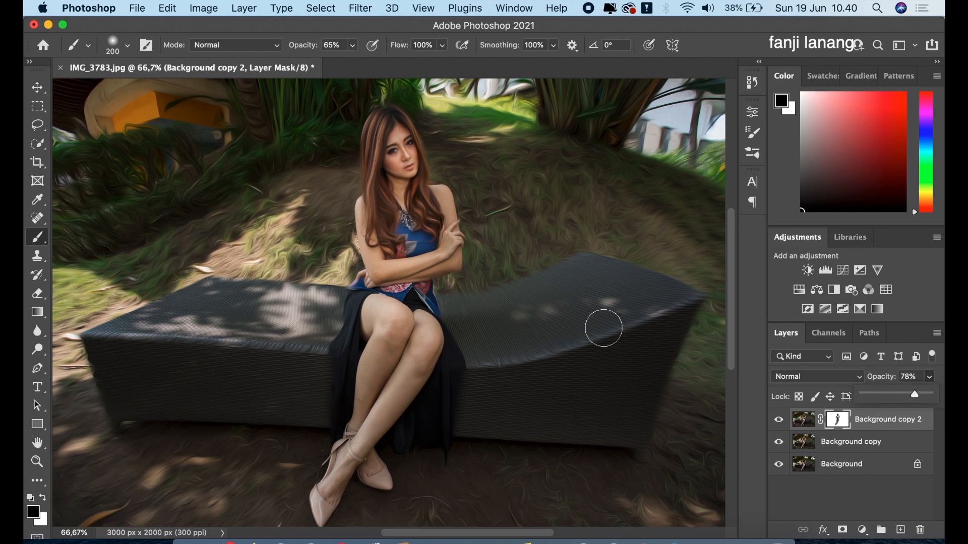
key("super+minus")
key("super+minus")
key("super+minus")
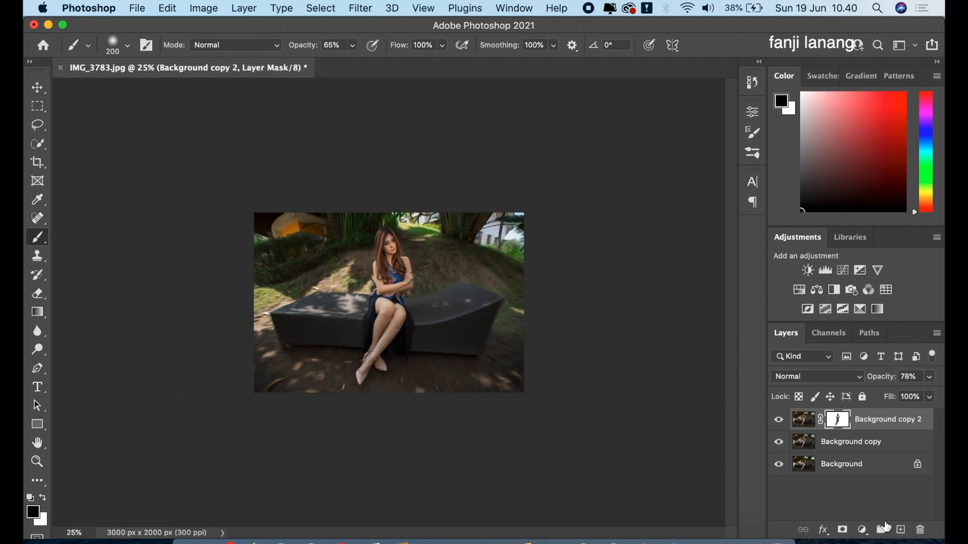
Add a new empty layer on top and set the foreground color to light cyan, c1f7ff, for a gradient
left_click(901, 530)
key("x")
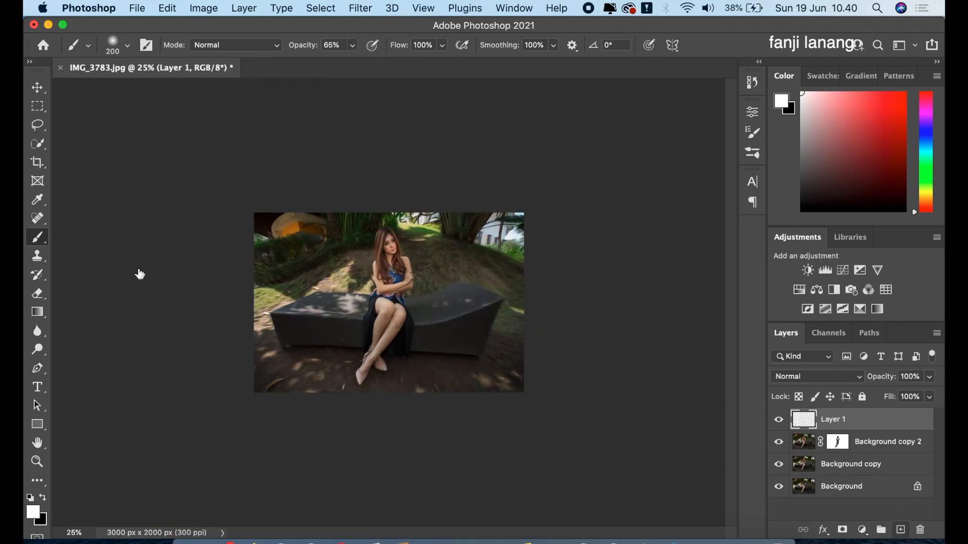
left_click(38, 312)
left_click(43, 513)
left_click_drag(739, 217, 734, 208)
left_click(578, 122)
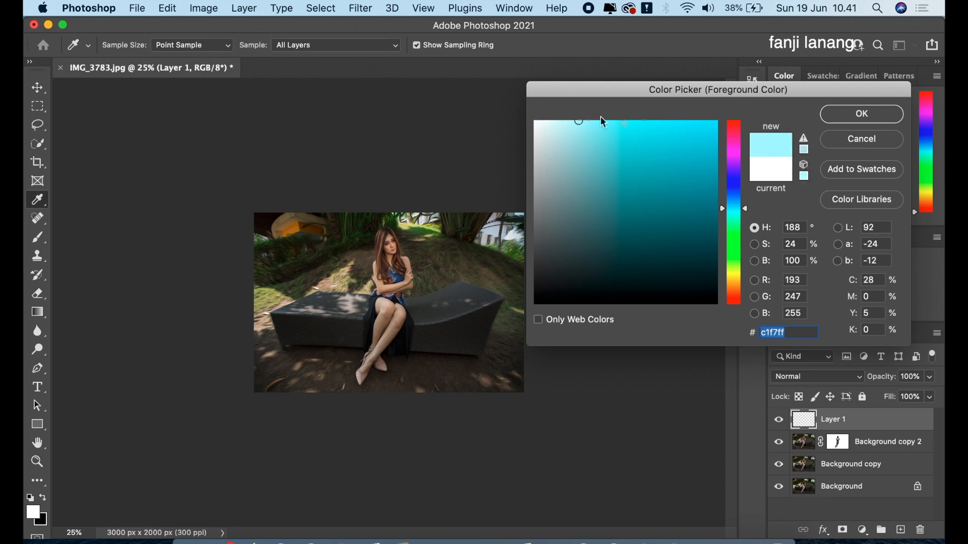
left_click(845, 120)
Draw a radial cyan-to-transparent gradient from the photo's upper-right corner toward the woman and set the layer's blend mode to Screen
key("g")
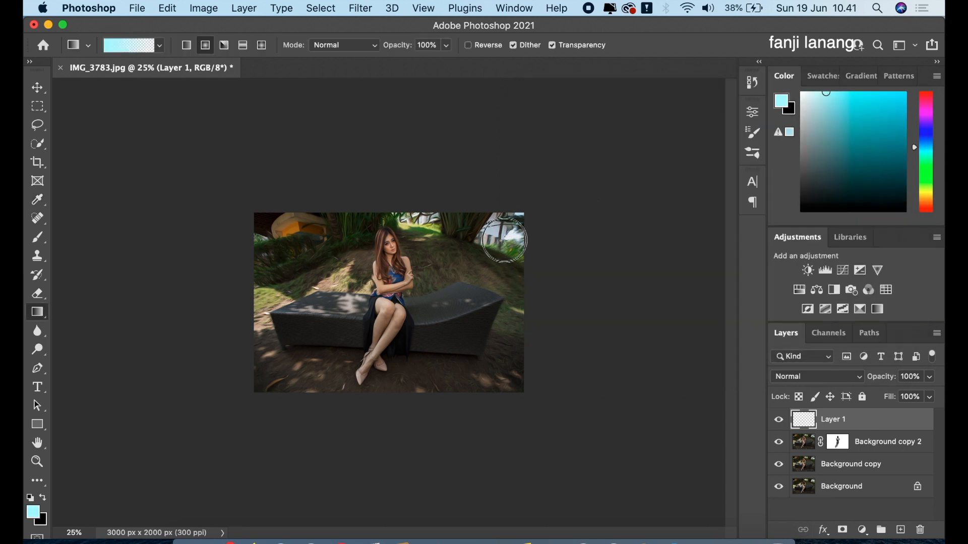
left_click_drag(519, 219, 425, 276)
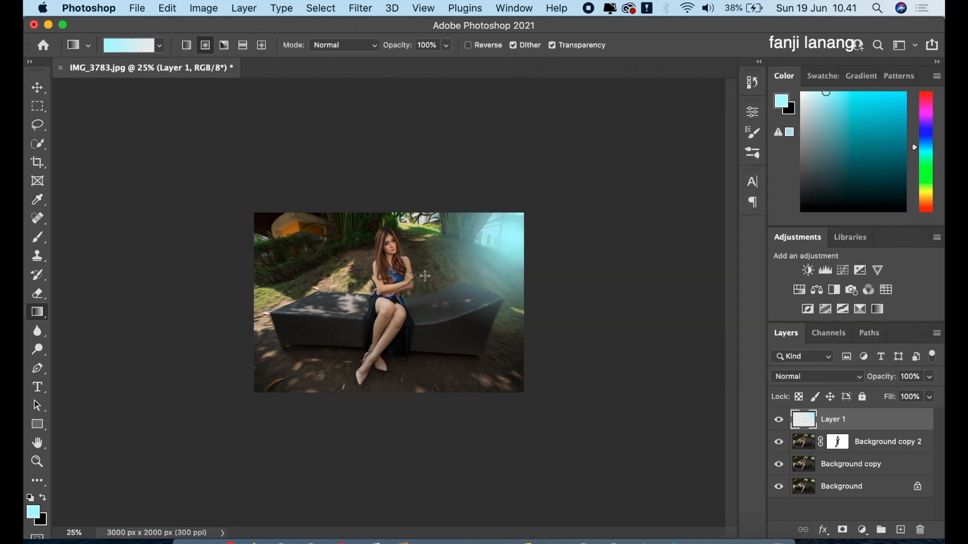
left_click(803, 378)
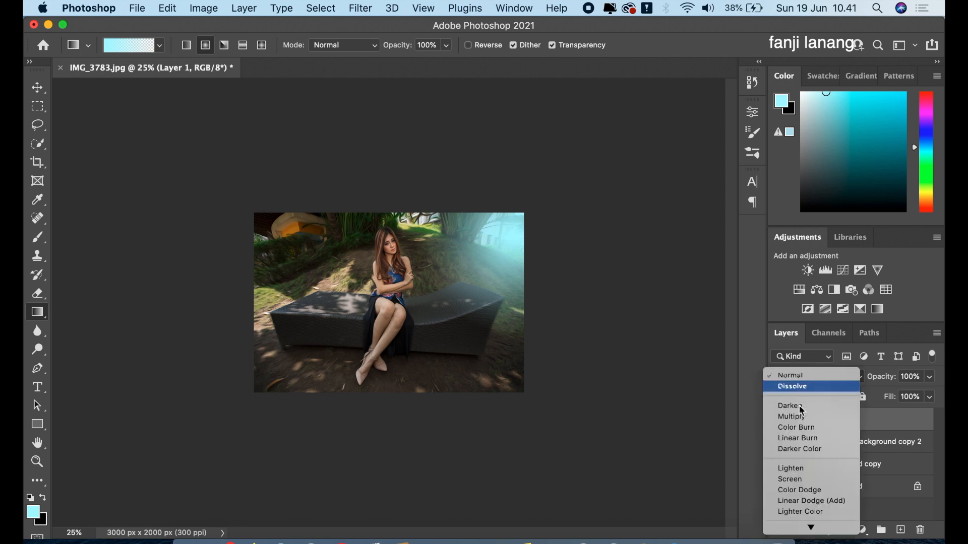
left_click(803, 483)
Lower the opacity of the cyan gradient layer, Layer 1, to 28%
left_click(927, 380)
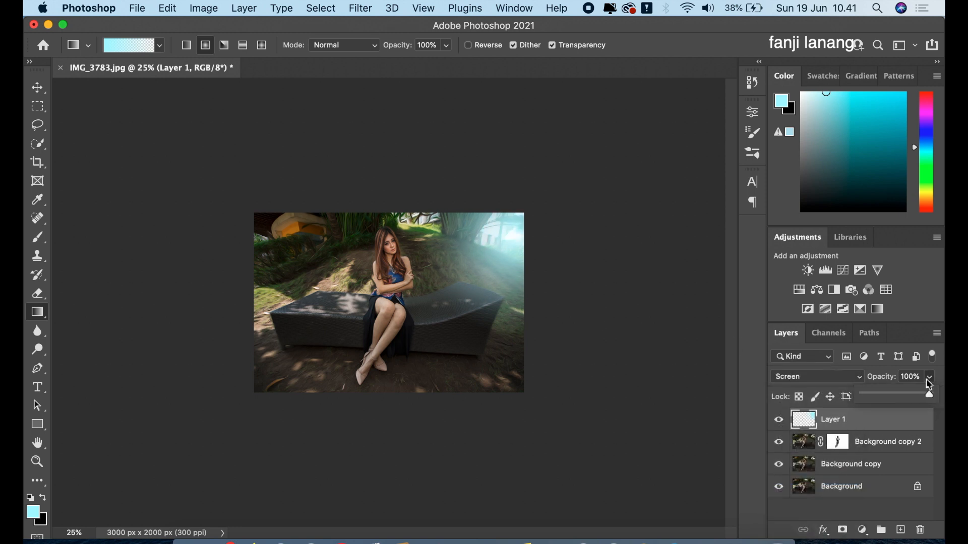
left_click_drag(898, 399, 884, 399)
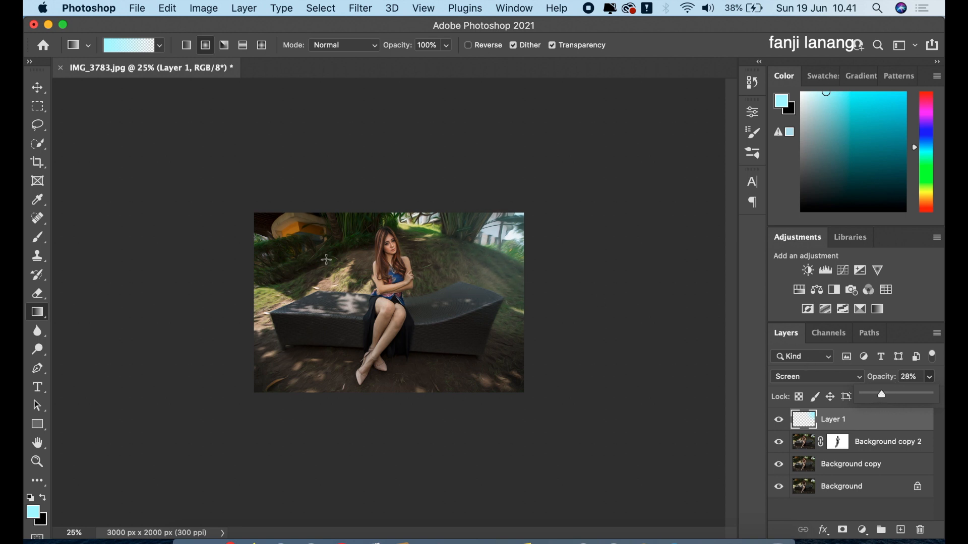
left_click(260, 238)
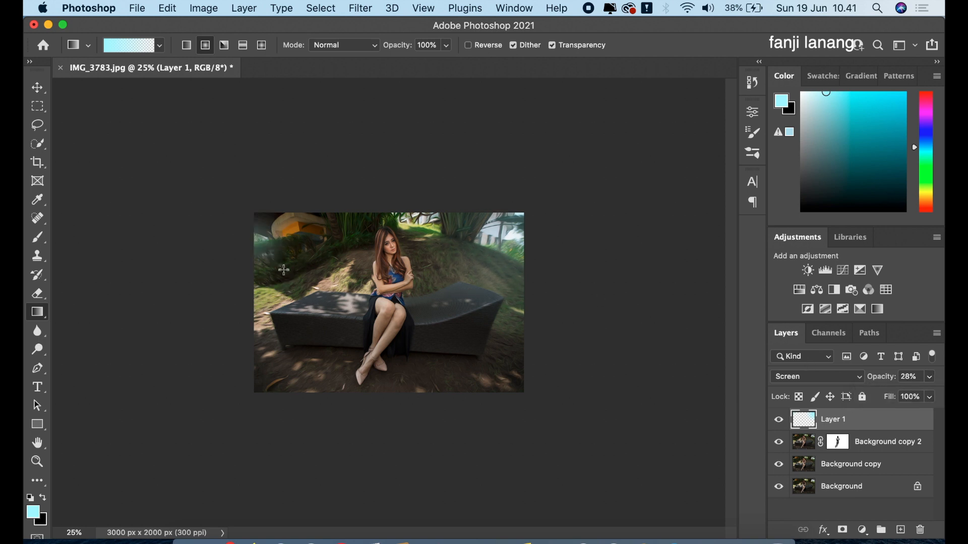
Add a Curves adjustment layer above the gradient layer and raise the RGB curve's midpoint slightly to brighten the midtones
left_click(37, 85)
key("super+equal")
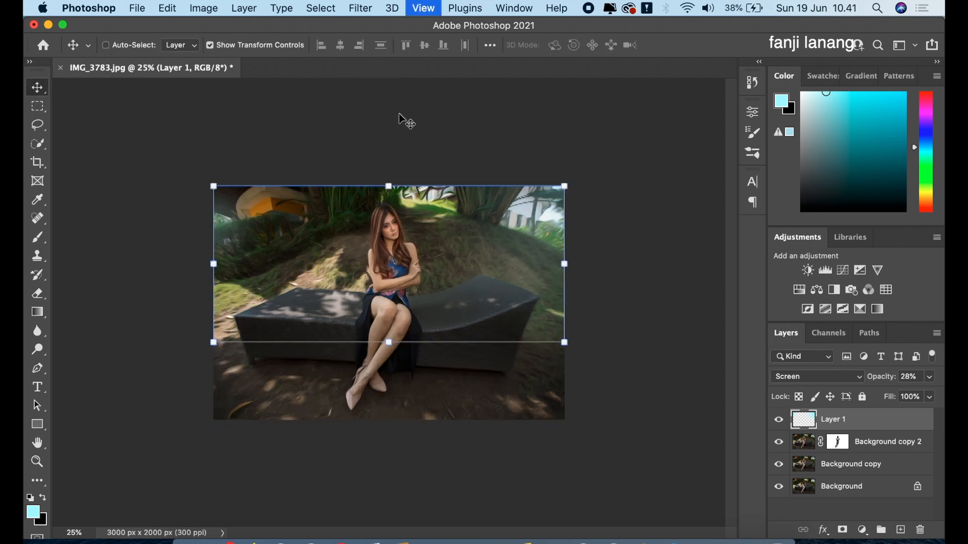
left_click(862, 530)
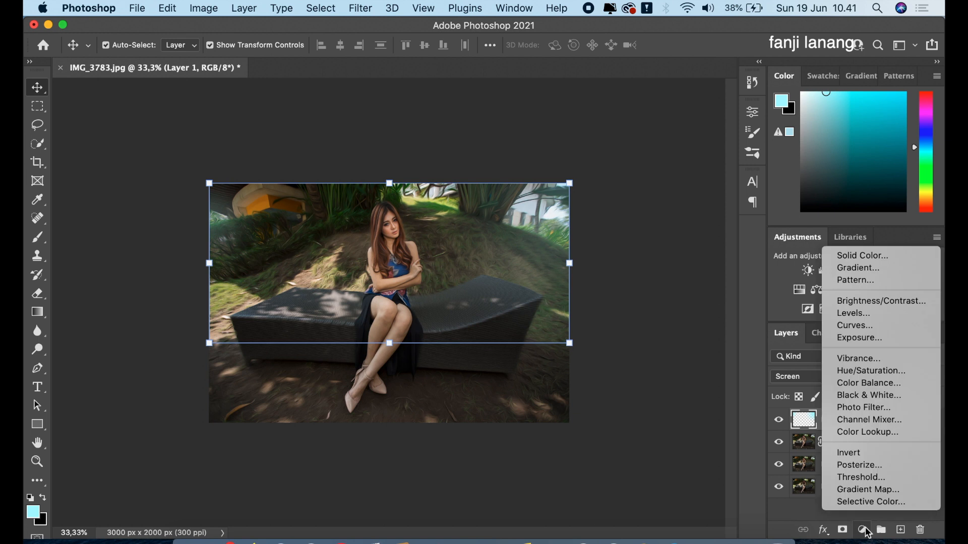
left_click(860, 326)
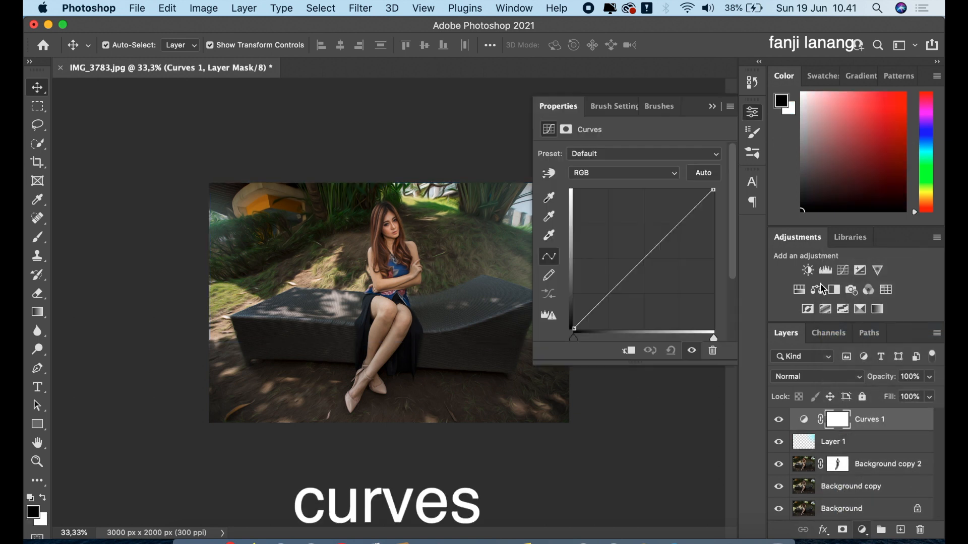
left_click(644, 248)
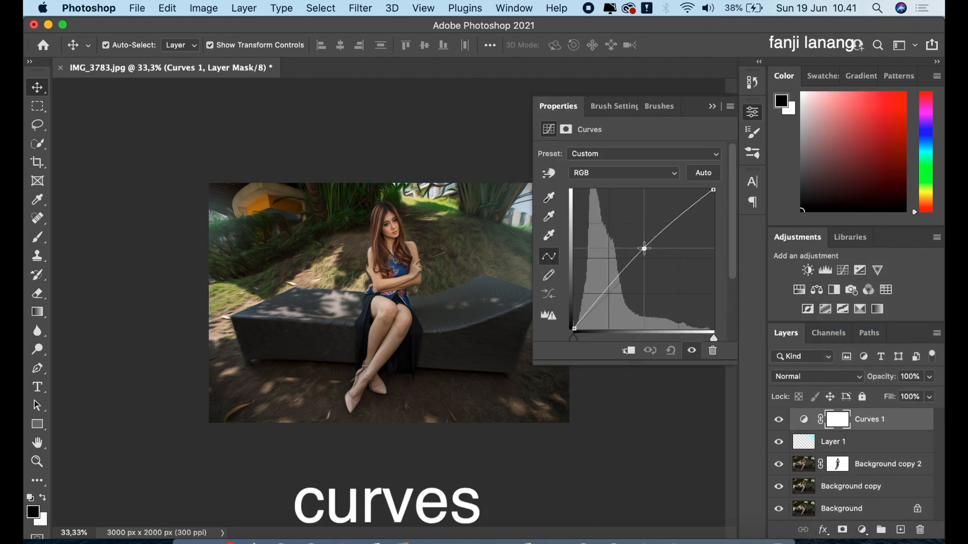
Shift the RGB curve's black point slightly inward to deepen shadows and lower its white point a little to soften highlights
left_click_drag(574, 329, 580, 335)
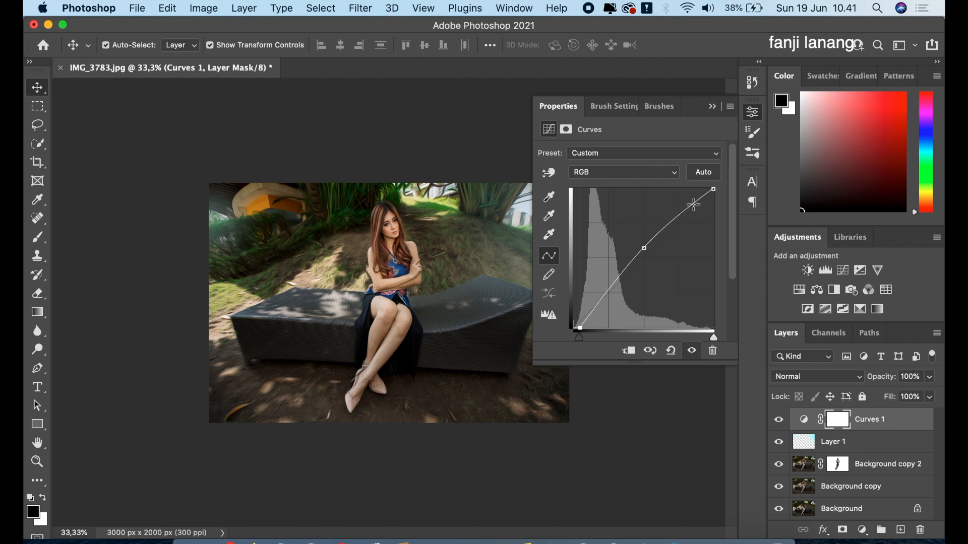
scroll(712, 190, "down", 2)
left_click(712, 190)
scroll(712, 191, "up", 1)
scroll(713, 191, "down", 1)
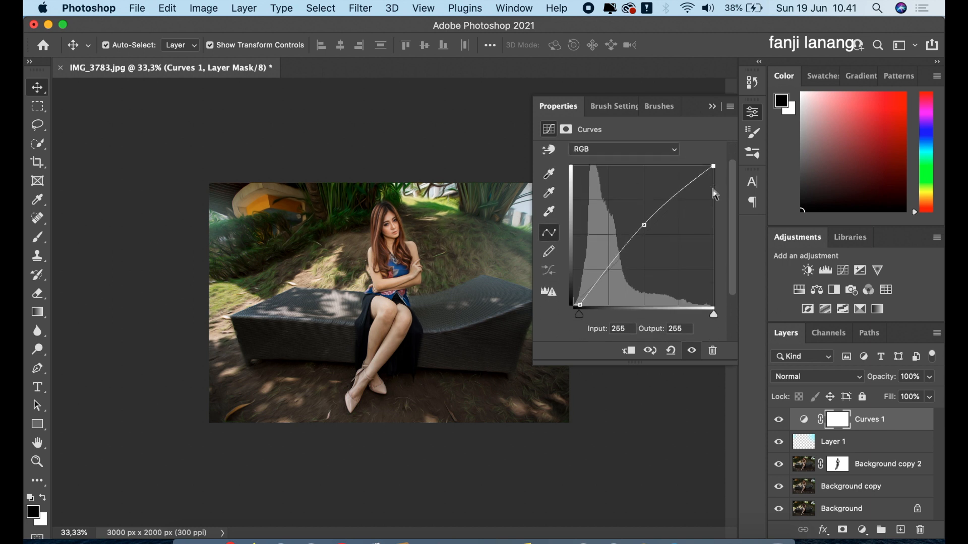
scroll(712, 190, "up", 2)
left_click_drag(714, 190, 716, 195)
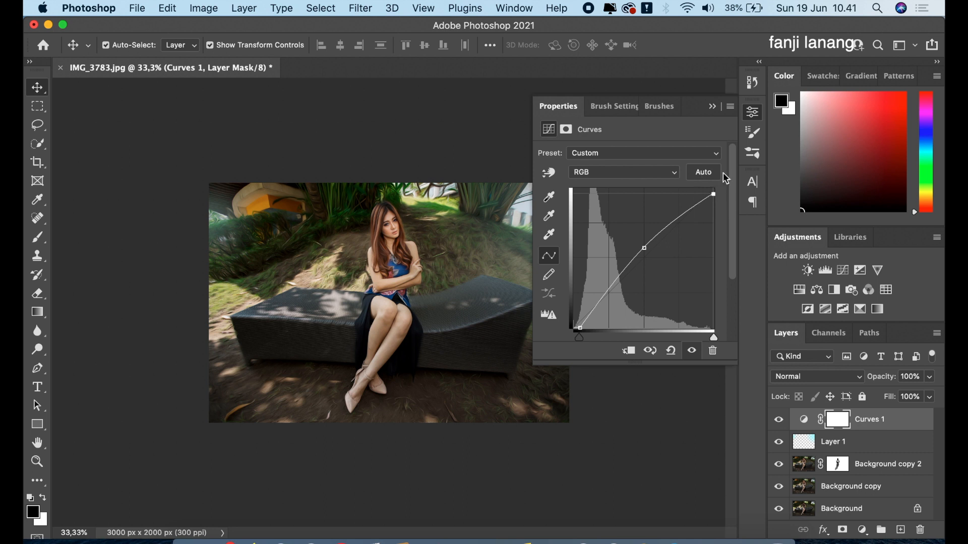
left_click(711, 106)
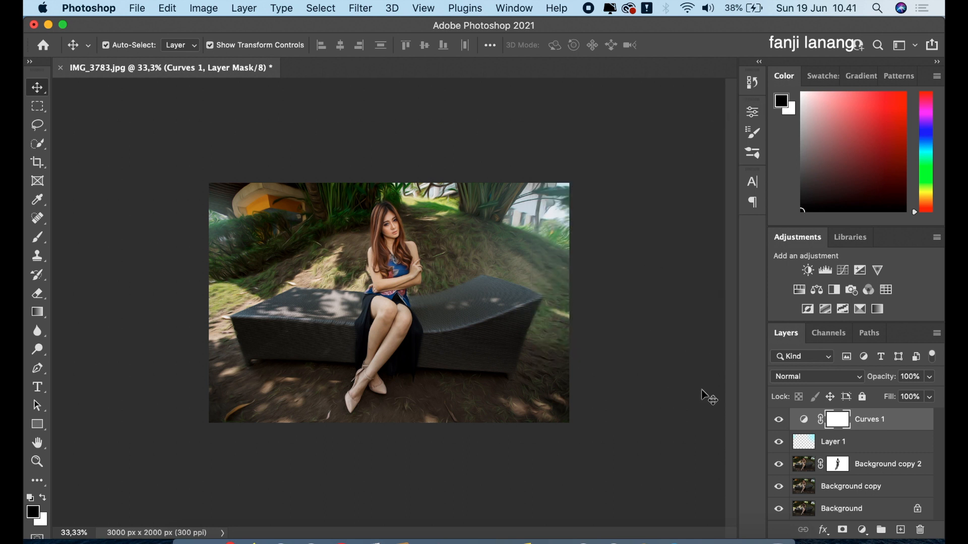
Group all layers above the Background and toggle the group's visibility to compare the edit with the original photo
left_click(869, 489)
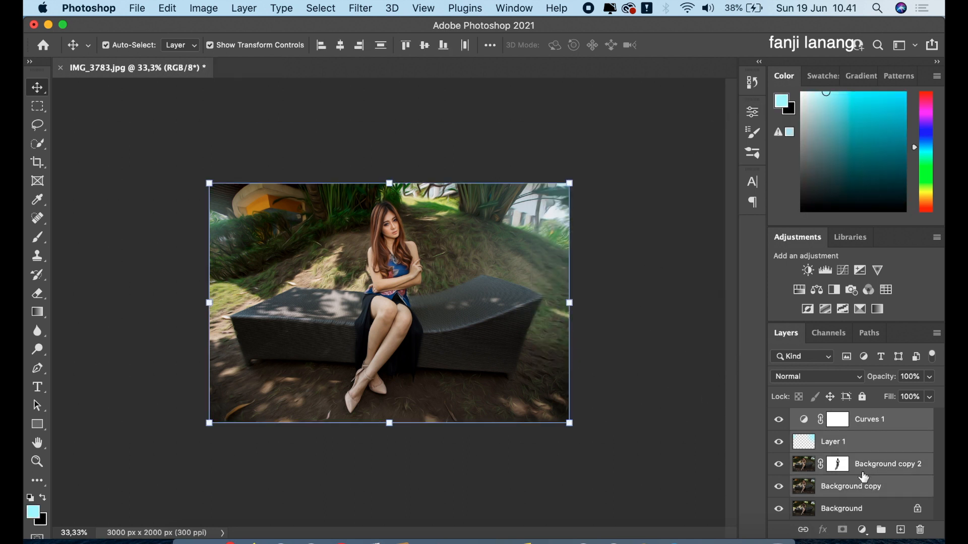
key("super+g")
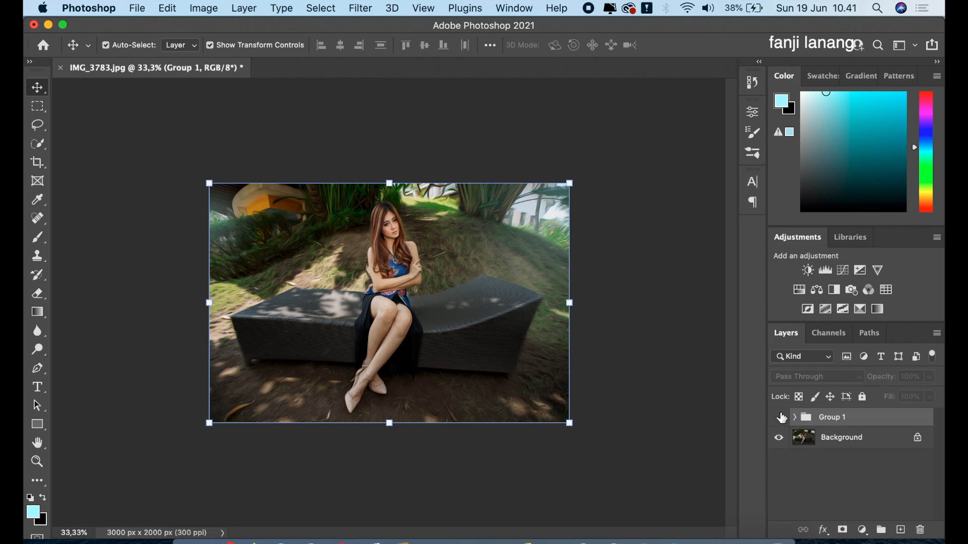
left_click(779, 417)
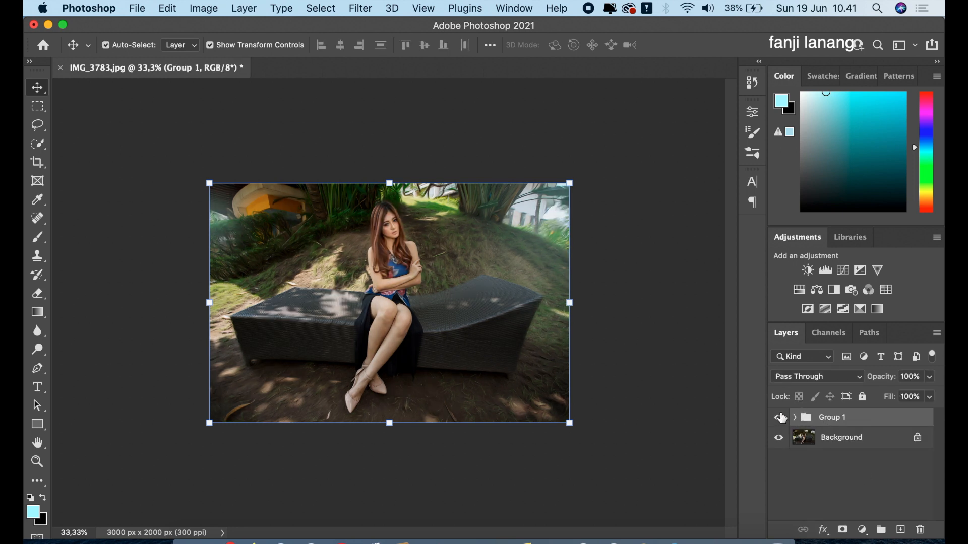
Add a new empty layer above the group and choose the signature brush at 300 px with 100% opacity
left_click(898, 529)
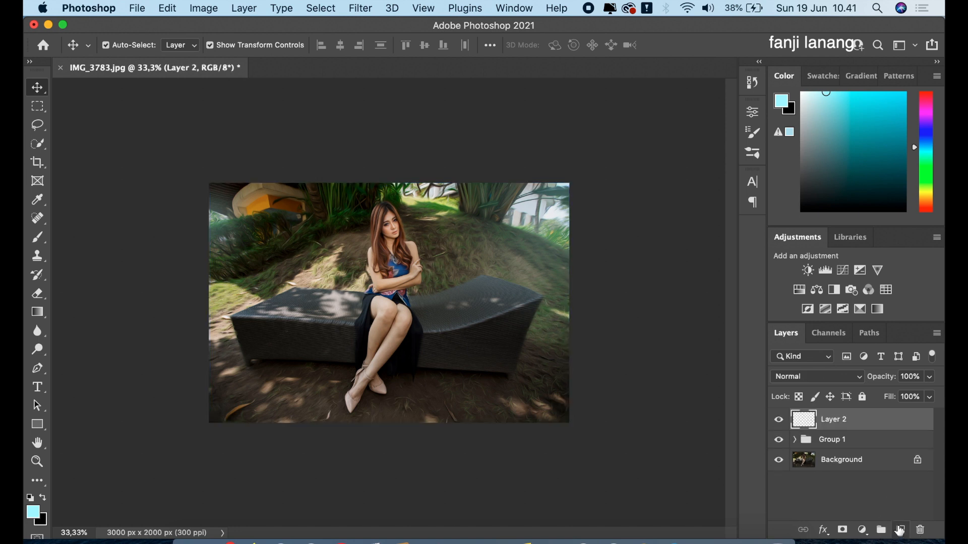
left_click(46, 233)
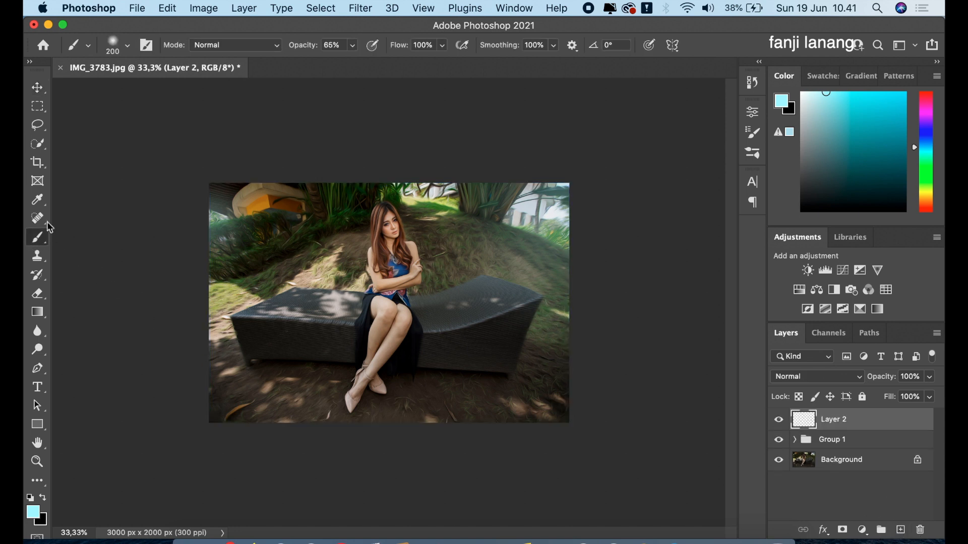
left_click(127, 46)
left_click(76, 178)
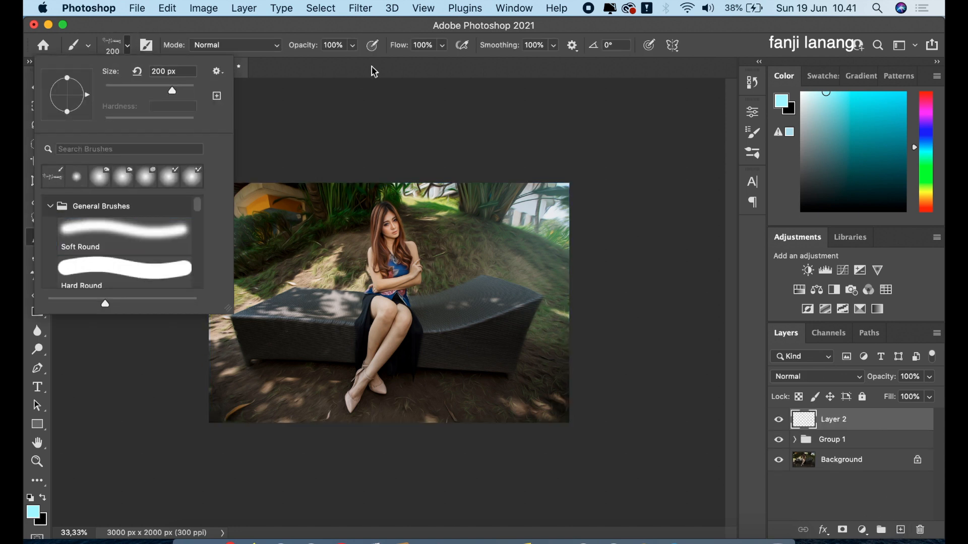
left_click(374, 71)
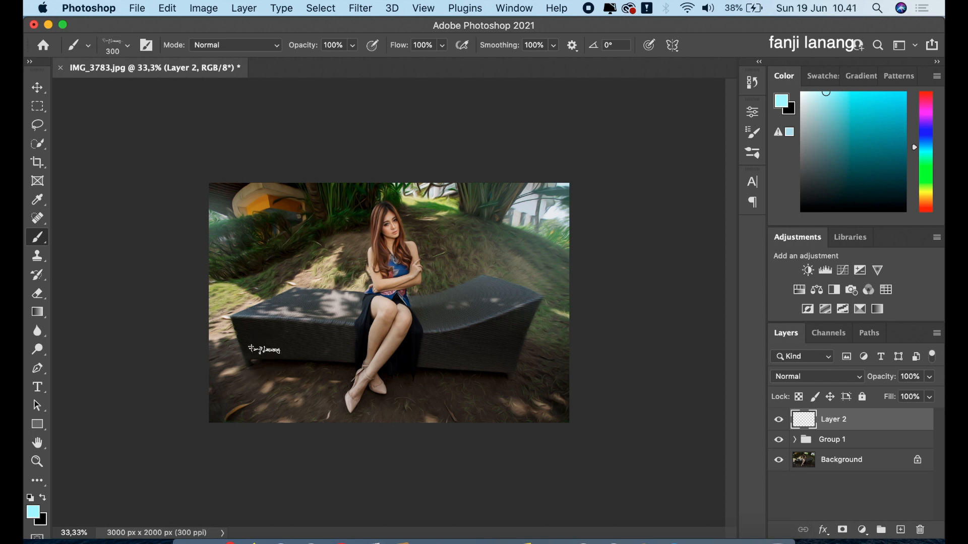
Set the foreground color to white for the signature brush
left_click(32, 499)
left_click(43, 500)
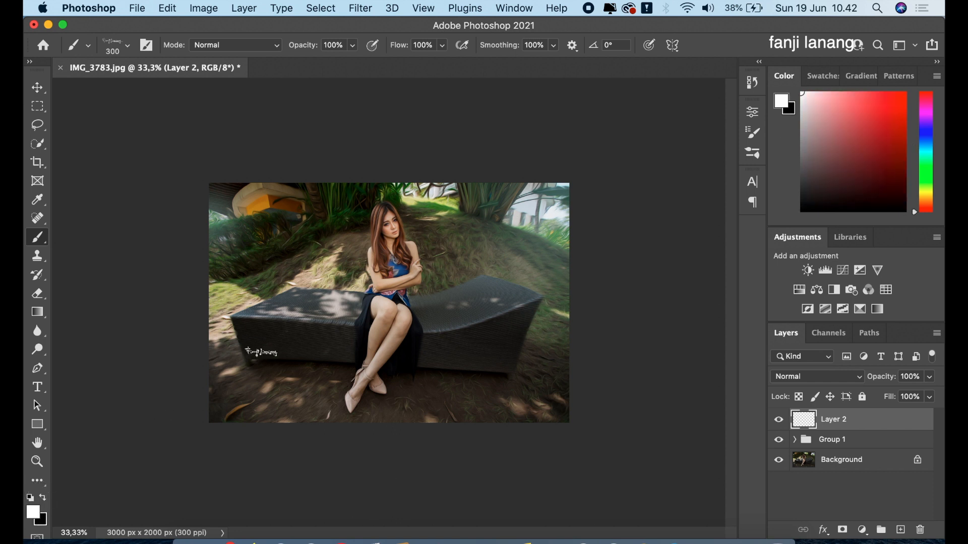